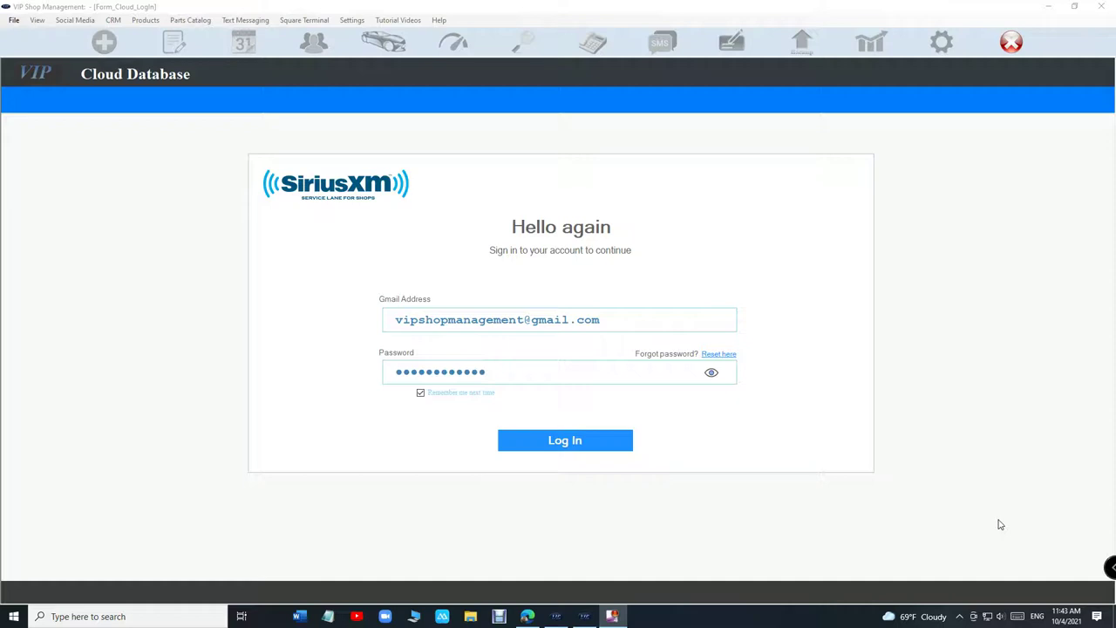
Step: Log in to the cloud database so the WorkFlow screen loads
left_click(614, 441)
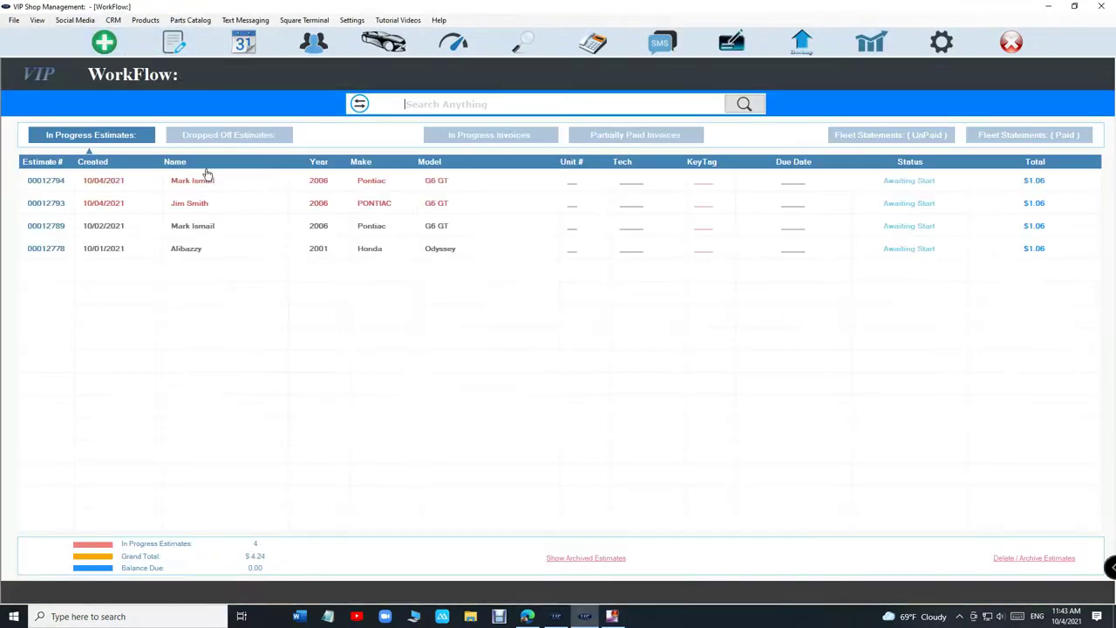
Step: Open estimate 00012794 and view its customer and 2006 Pontiac G6 GT details, cancelling both unchanged
double_click(209, 178)
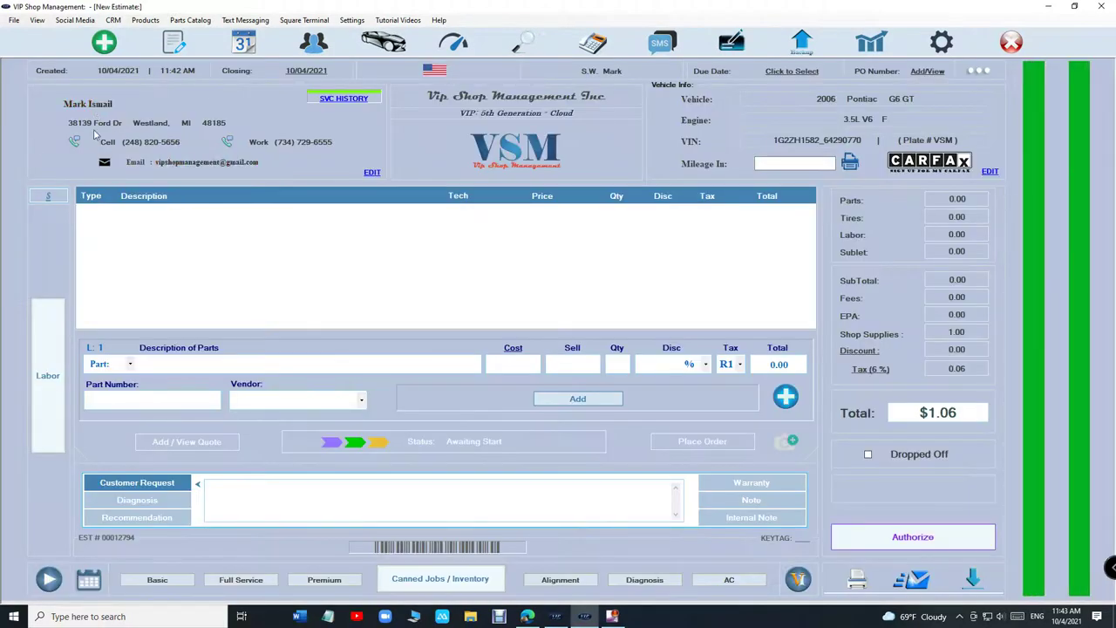
left_click(372, 174)
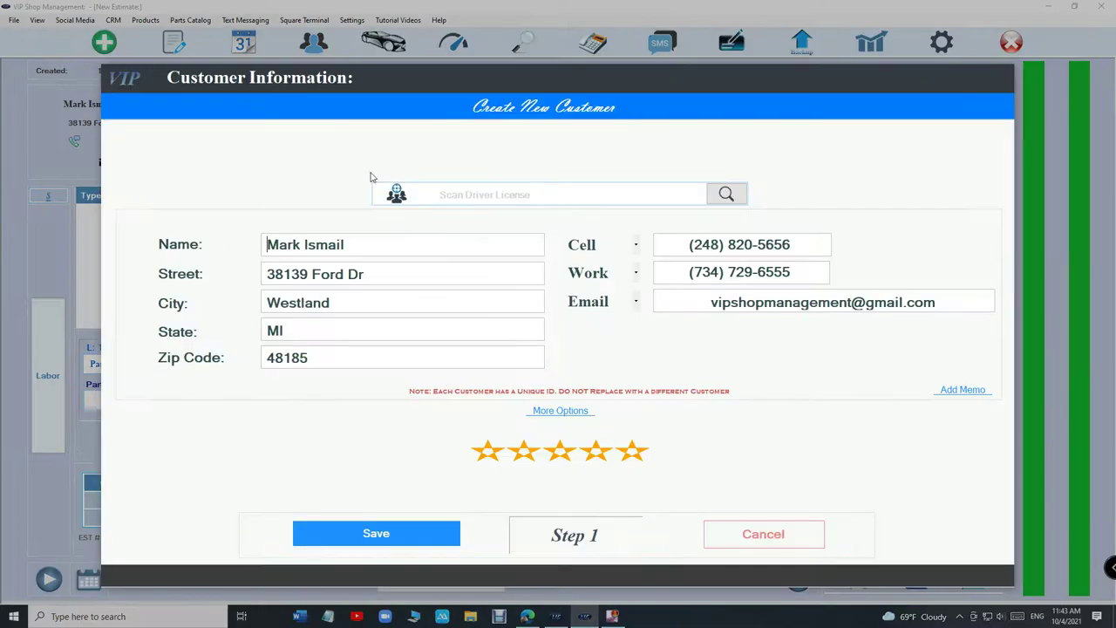
left_click(809, 542)
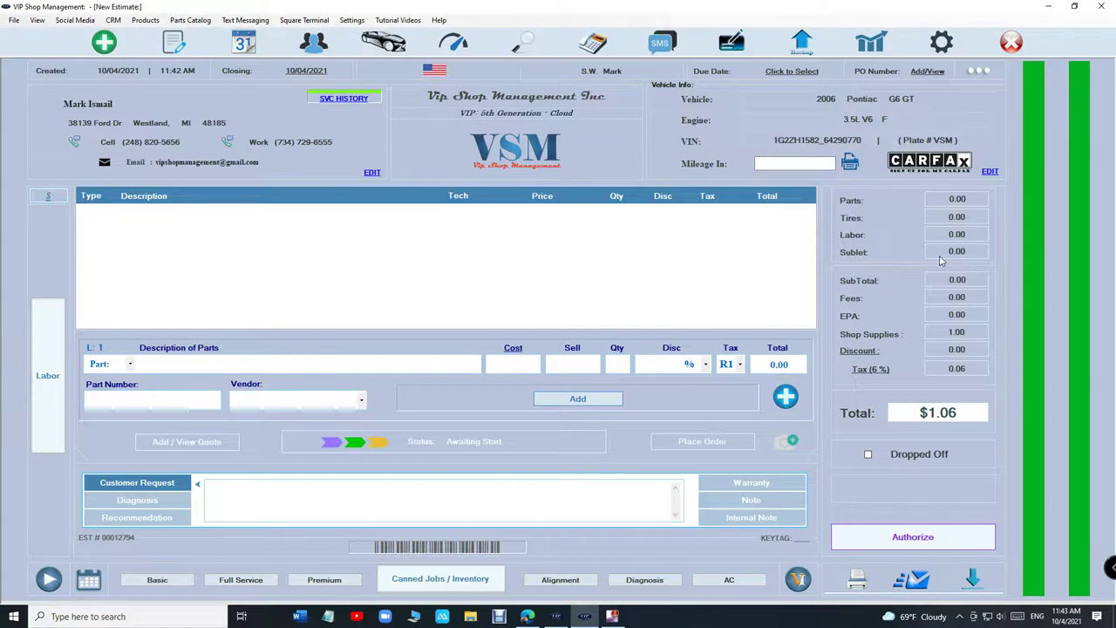
left_click(998, 171)
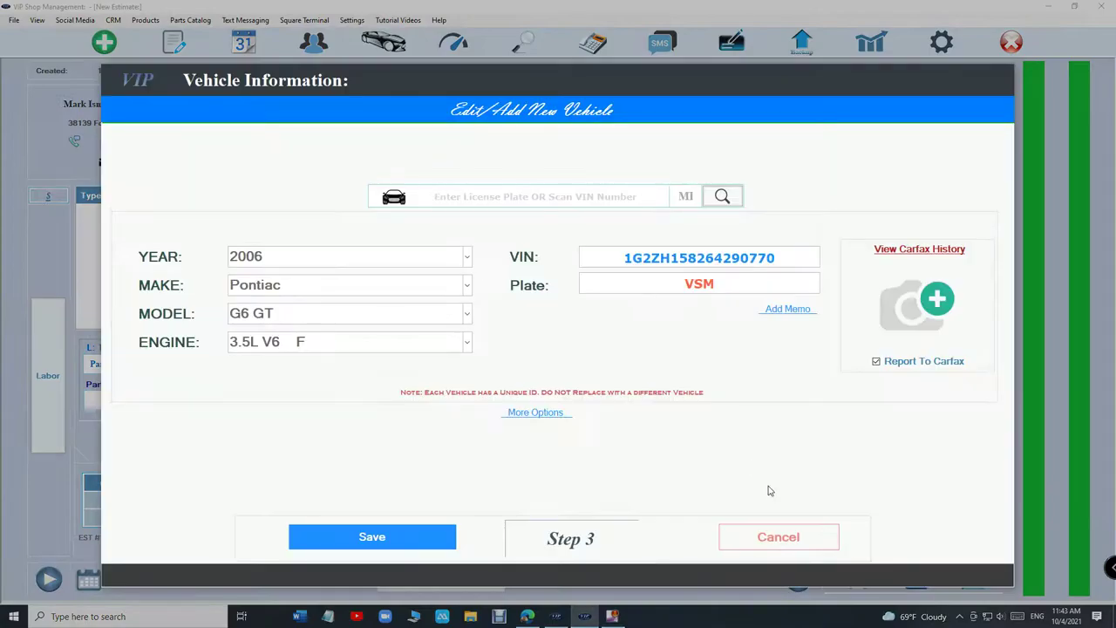
left_click(781, 533)
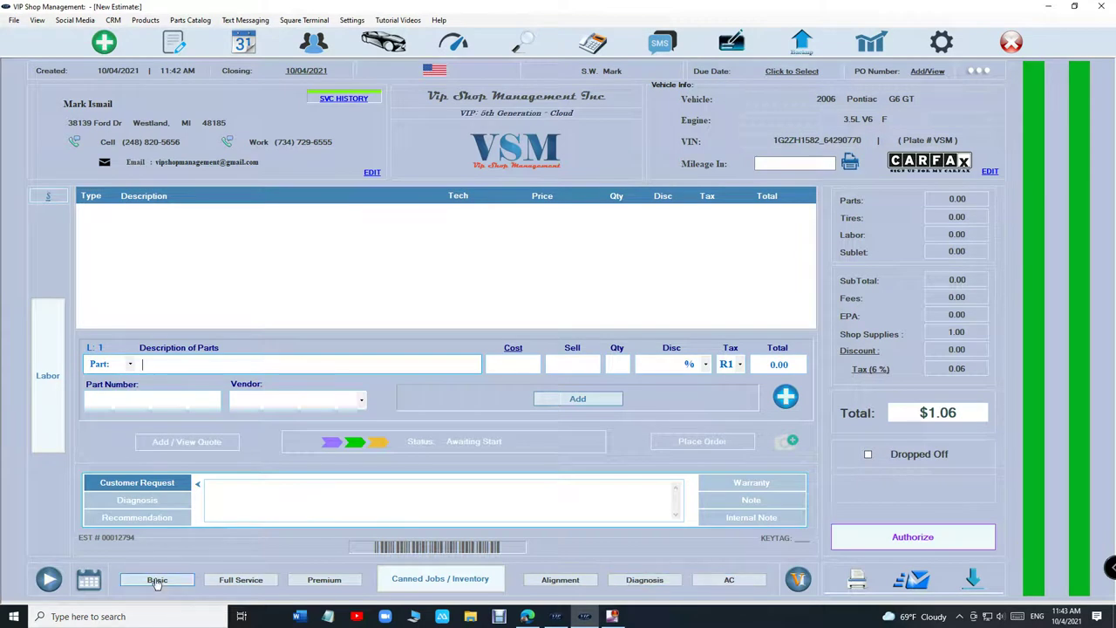
Step: Look over the Basic and Alignment quick-service setups, closing each without changes
left_click(157, 581)
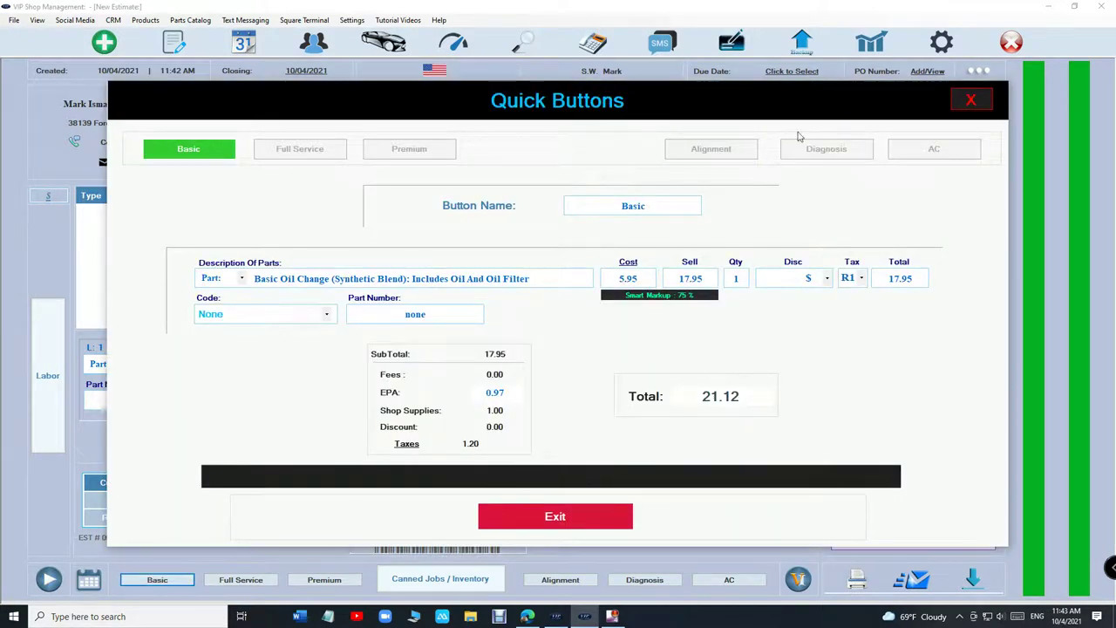
left_click(973, 100)
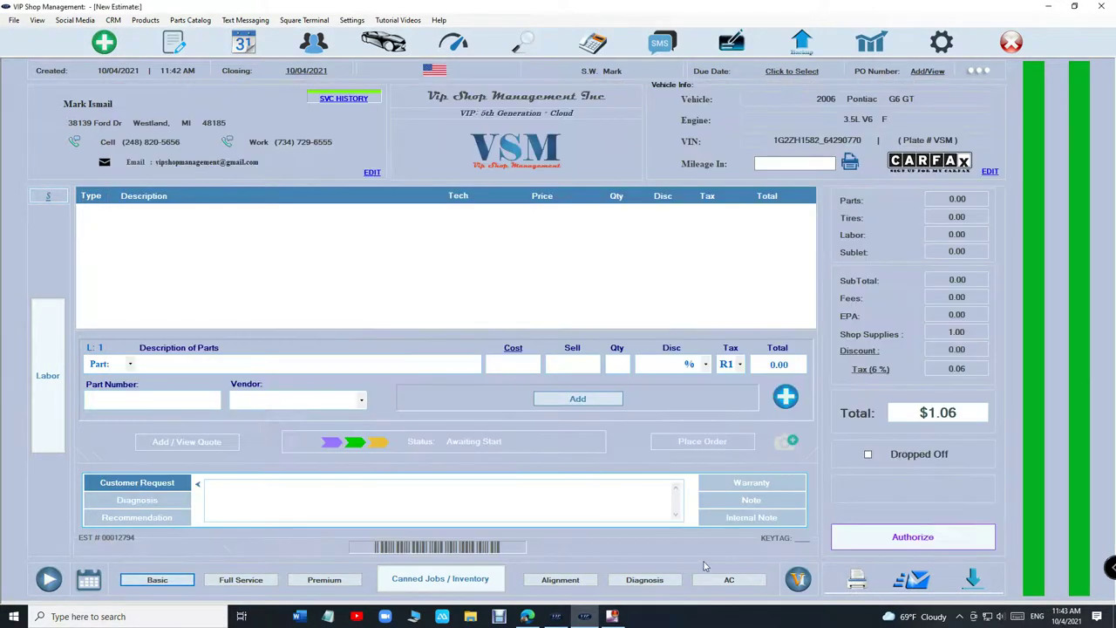
left_click(560, 582)
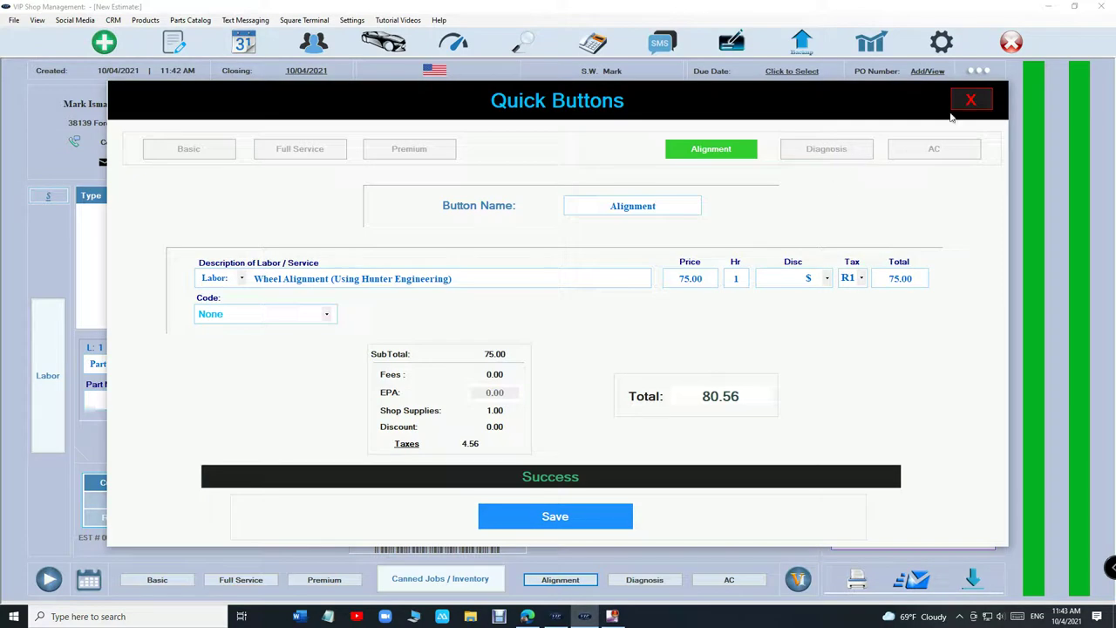
left_click(974, 100)
Step: Inspect the Alternator canned job's lines in Canned Jobs / Inventory, then close the list
left_click(441, 579)
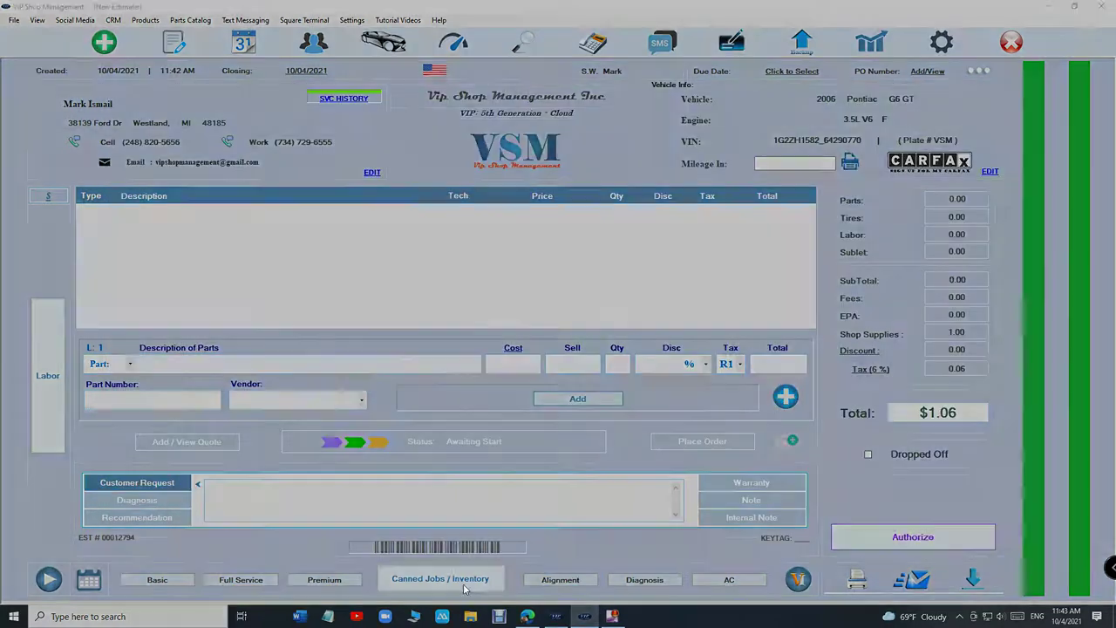
left_click(271, 212)
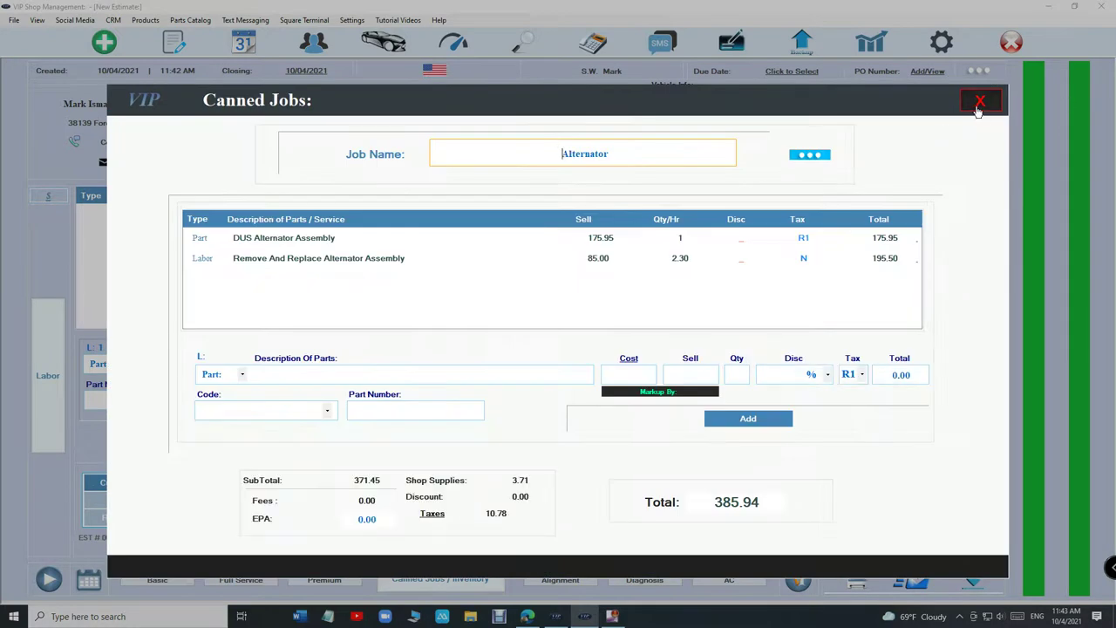
left_click(979, 101)
left_click(772, 509)
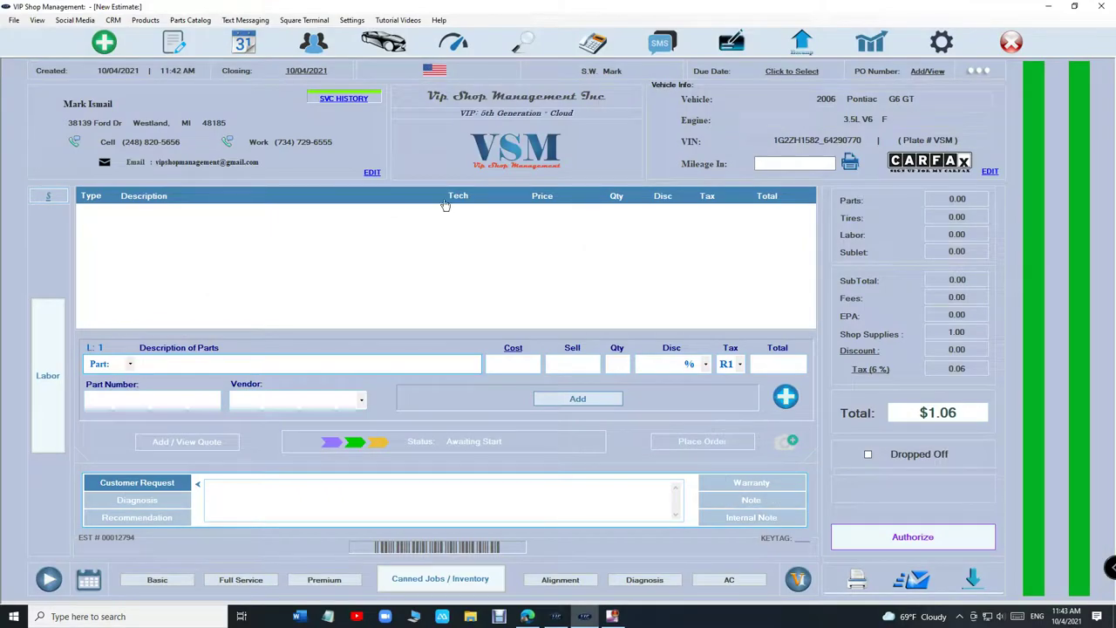
Step: Start a new estimate, search existing customers by name, and view a match's record without changes
left_click(103, 43)
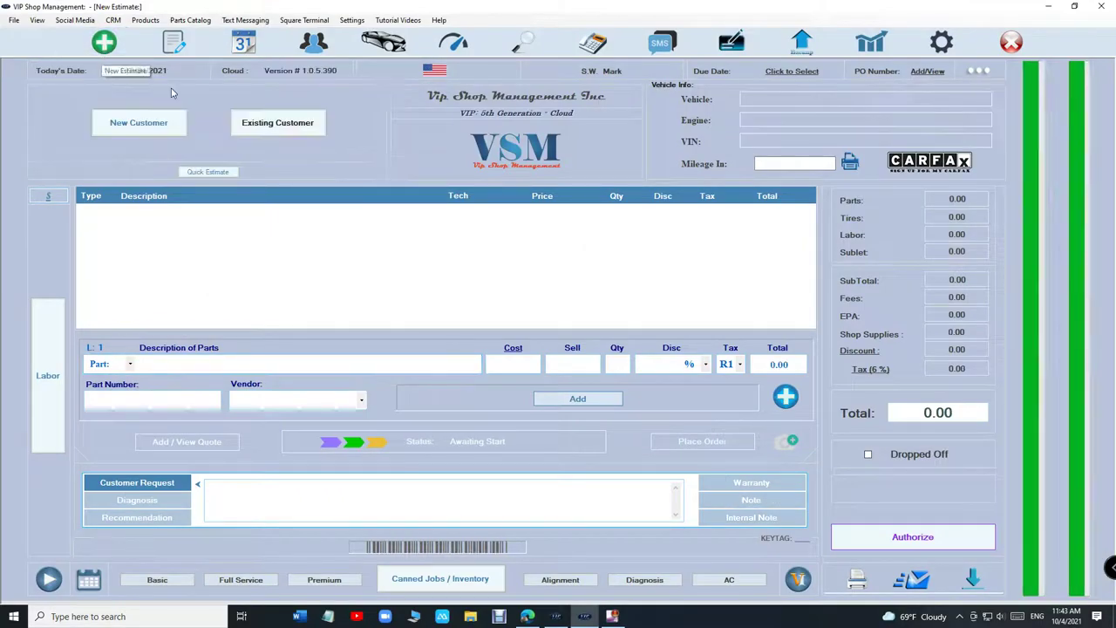
left_click(263, 131)
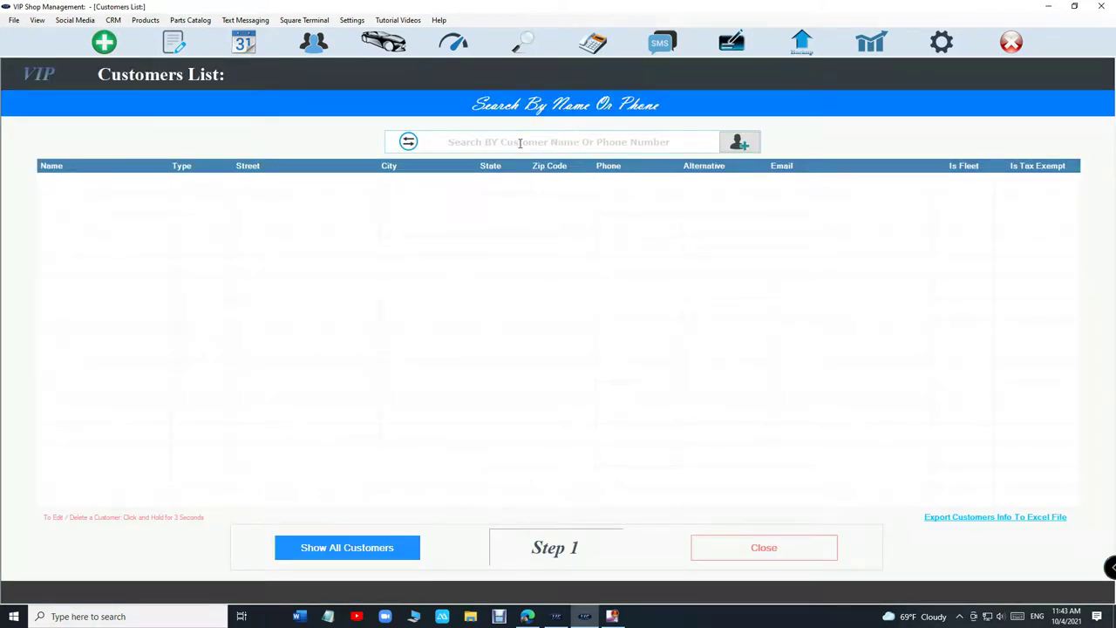
type("mark i")
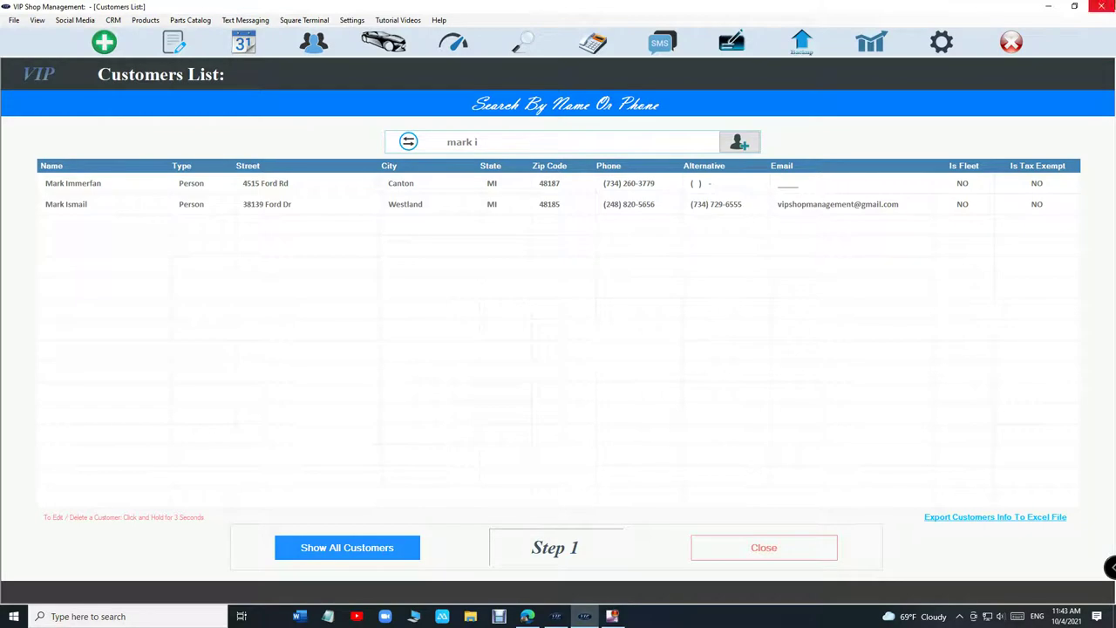
left_click(584, 212)
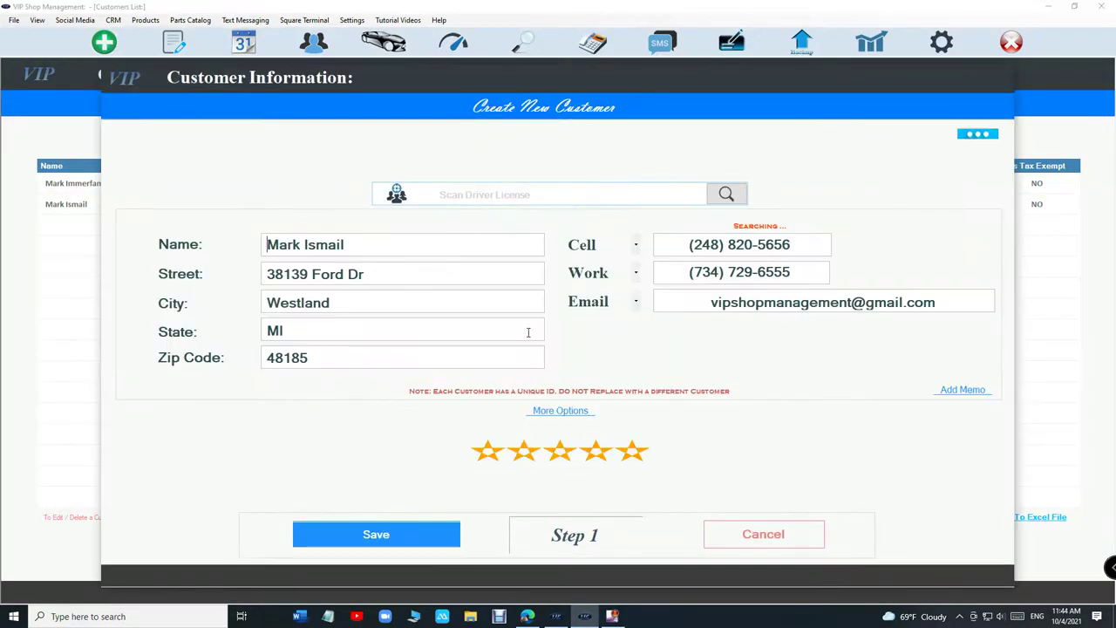
left_click(974, 137)
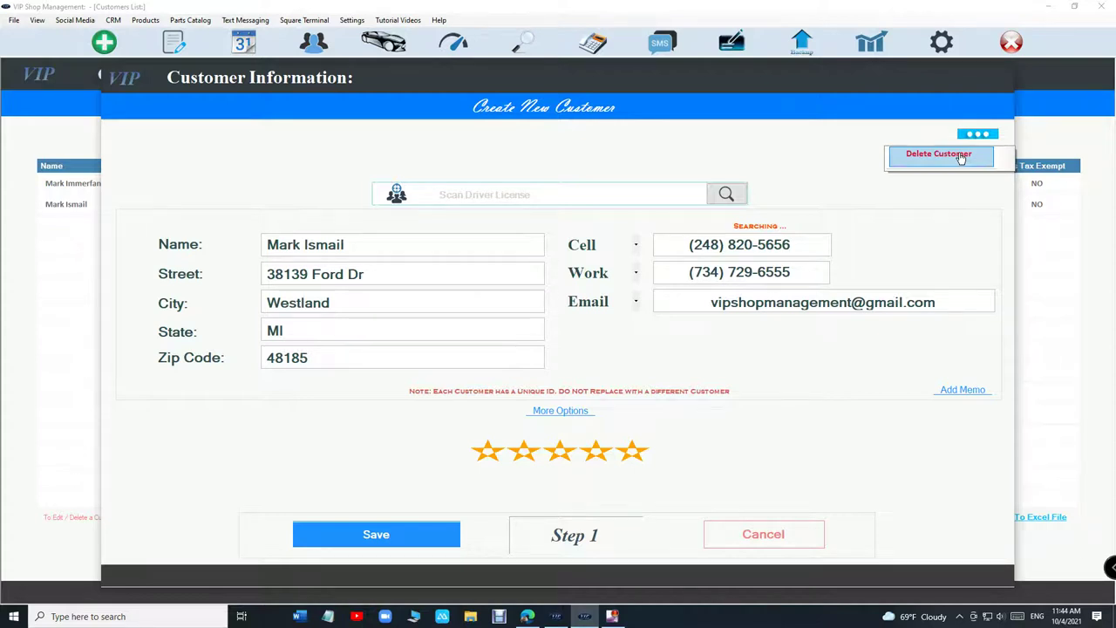
left_click(774, 534)
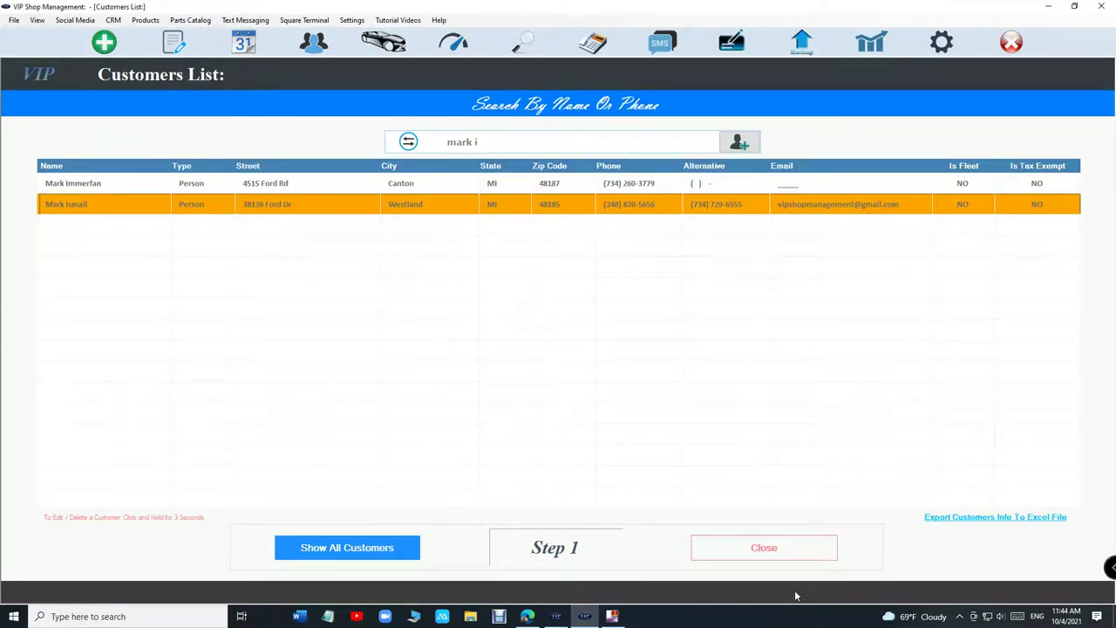
left_click(502, 213)
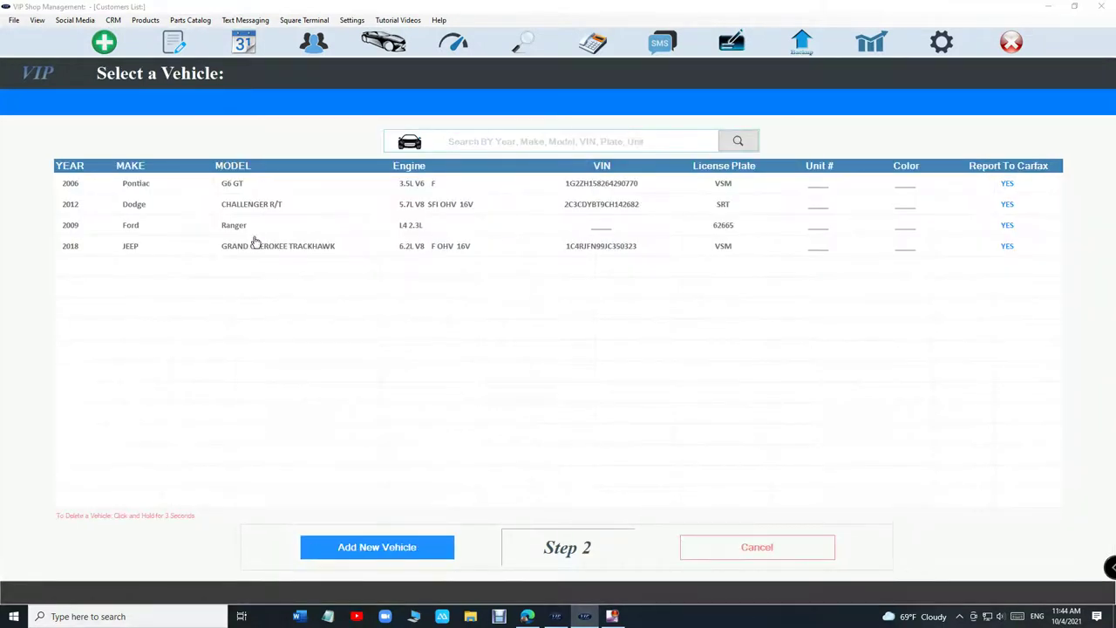
left_click(336, 204)
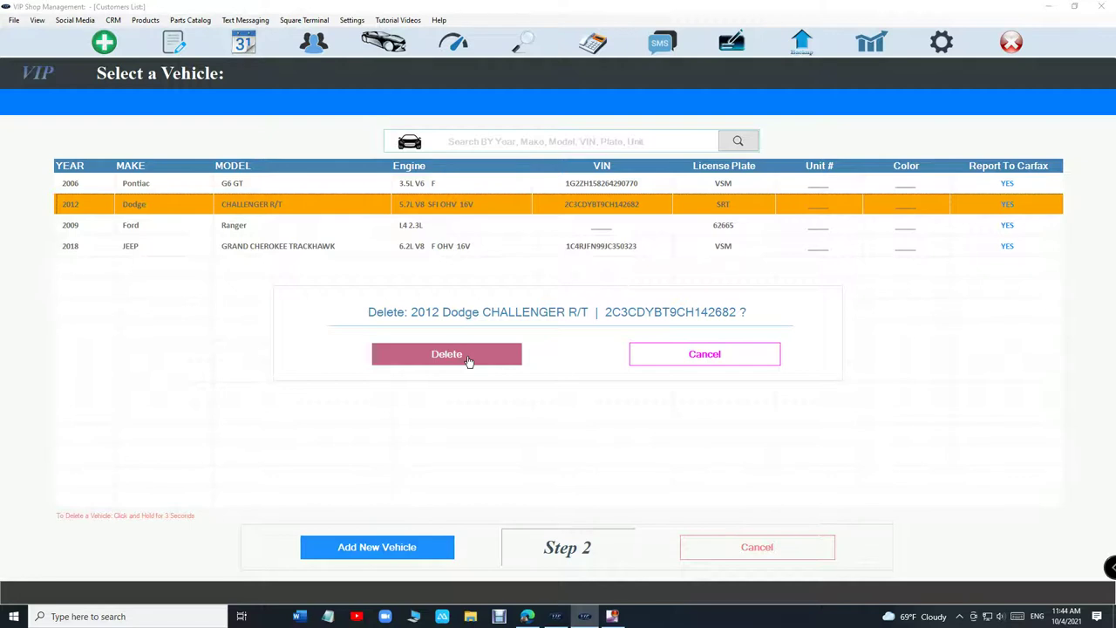
left_click(669, 355)
left_click(740, 558)
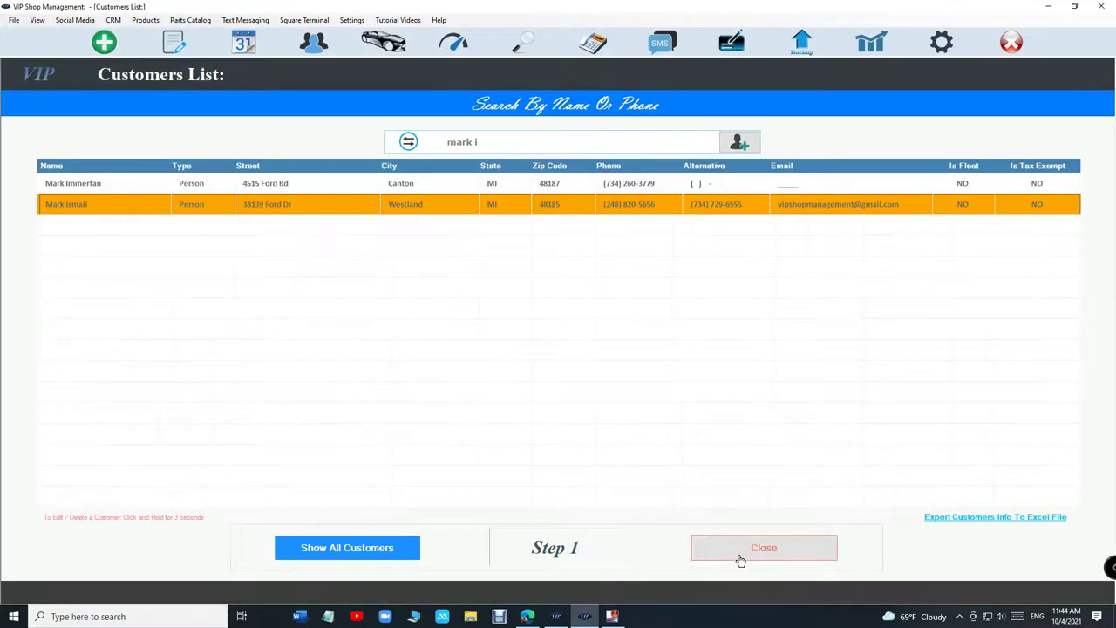
Step: Start a new estimate for a brand-new customer and enter the customer's full name
left_click(105, 44)
left_click(278, 122)
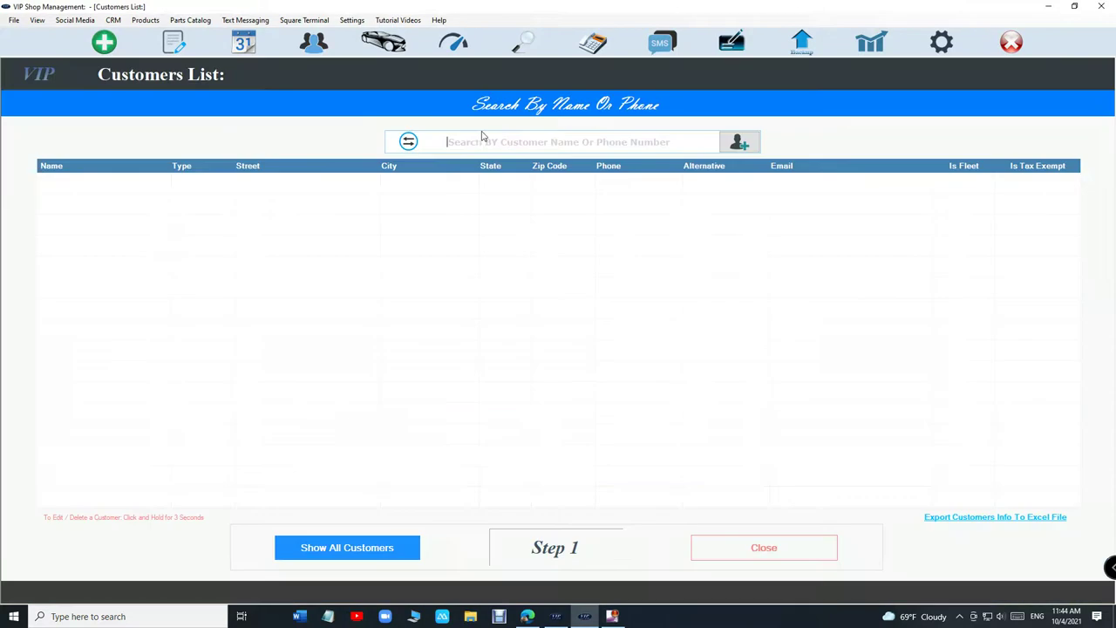
left_click(105, 44)
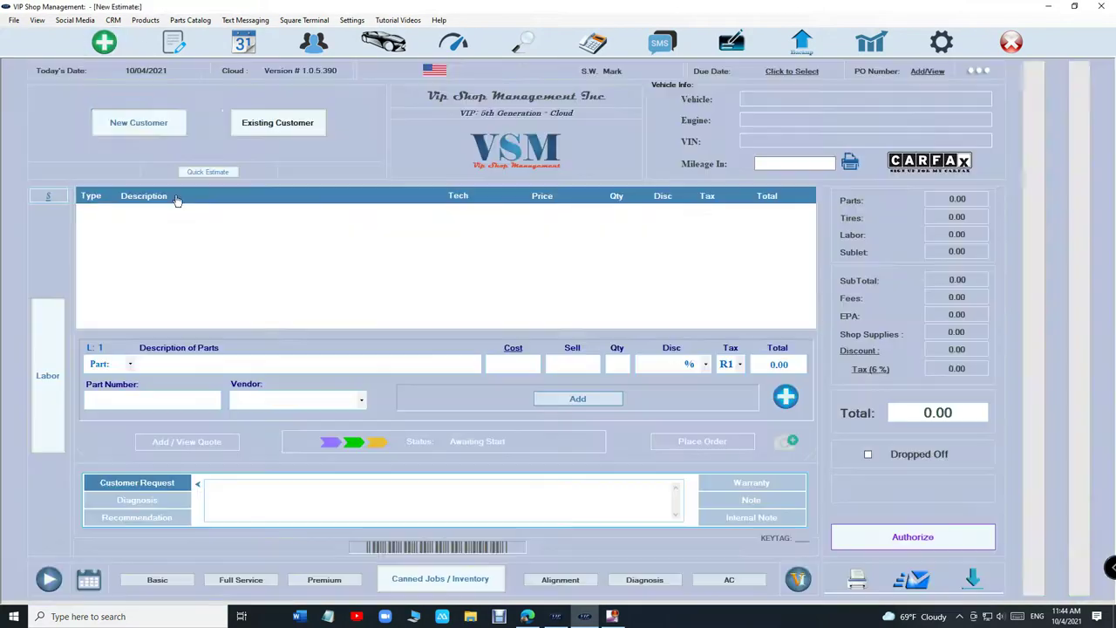
left_click(149, 120)
type("makr i")
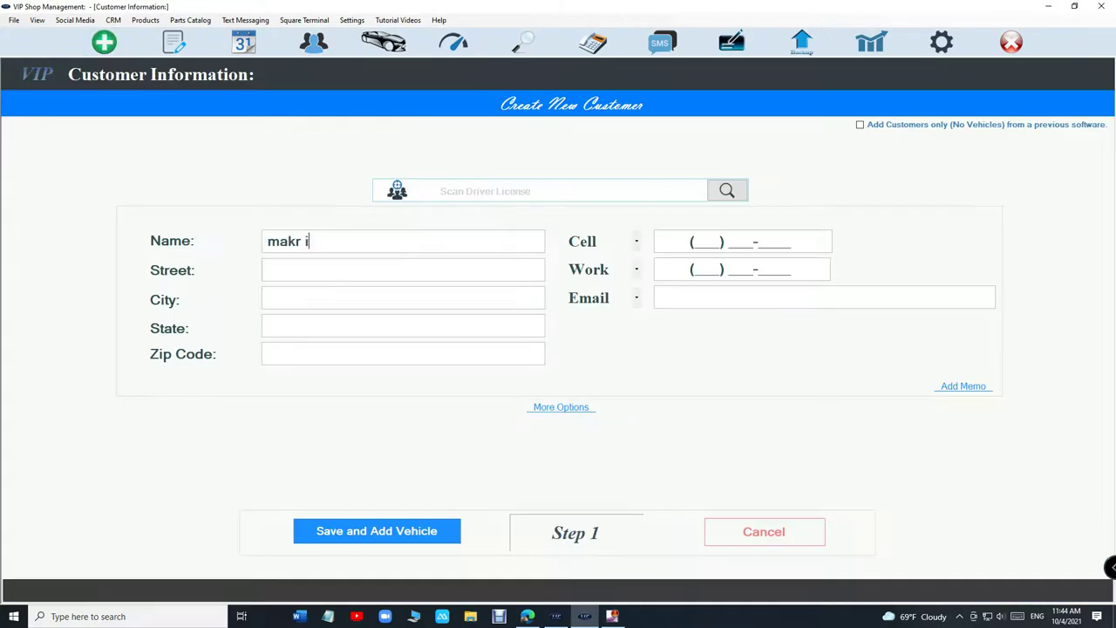
key("BackSpace")
key("BackSpace")
key("BackSpace")
Step: Enter the customer's cell number and save, keeping the customer despite the duplicate-phone warning
left_click(685, 241)
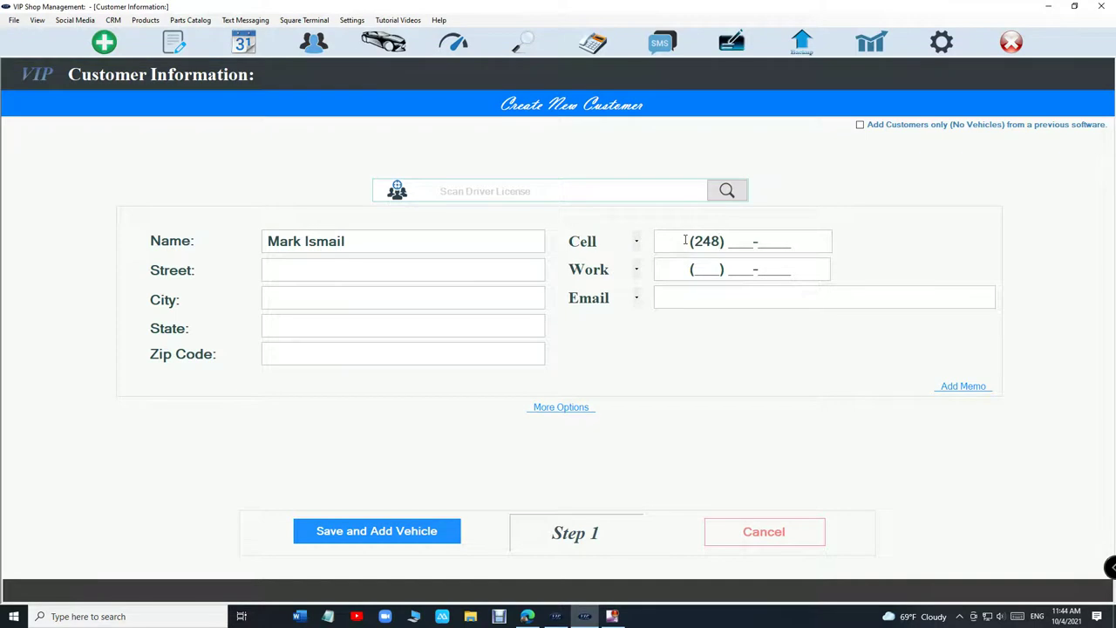
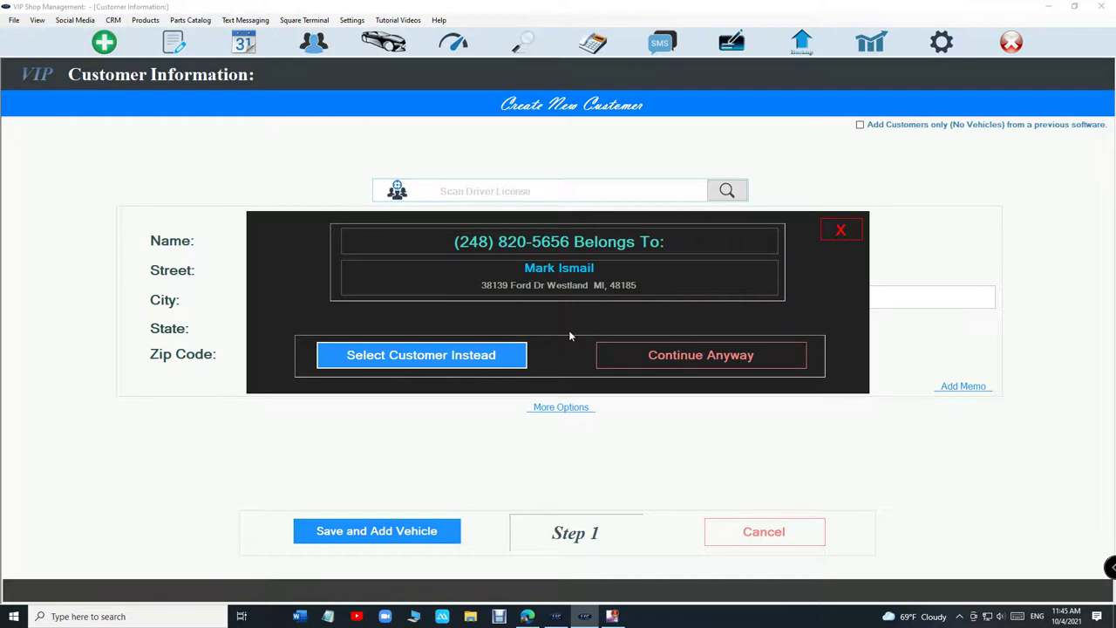
left_click(642, 354)
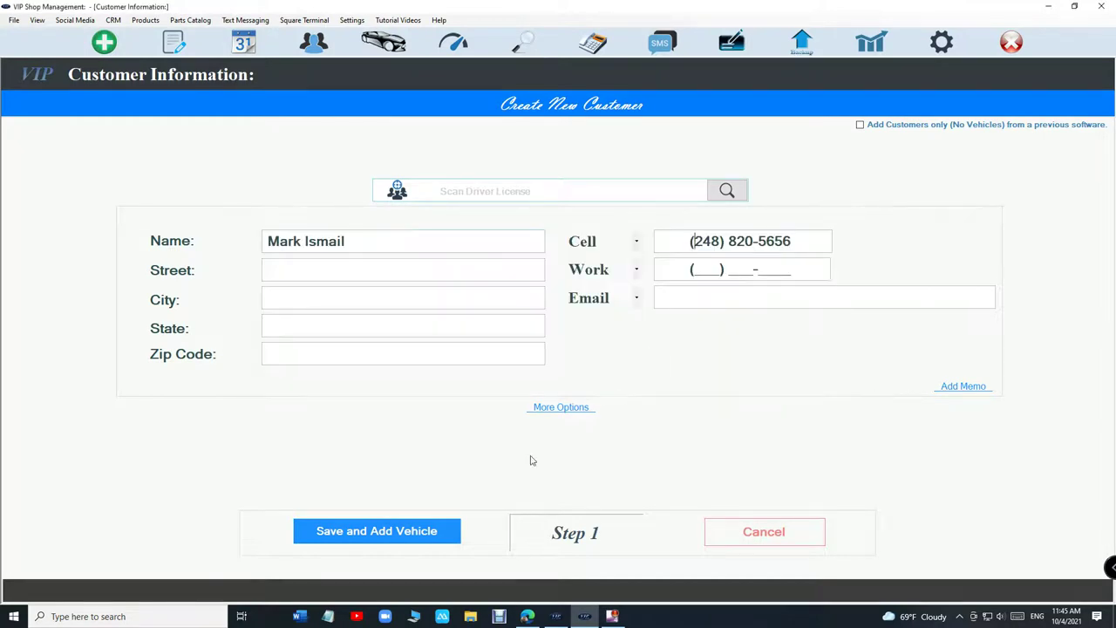
left_click(420, 538)
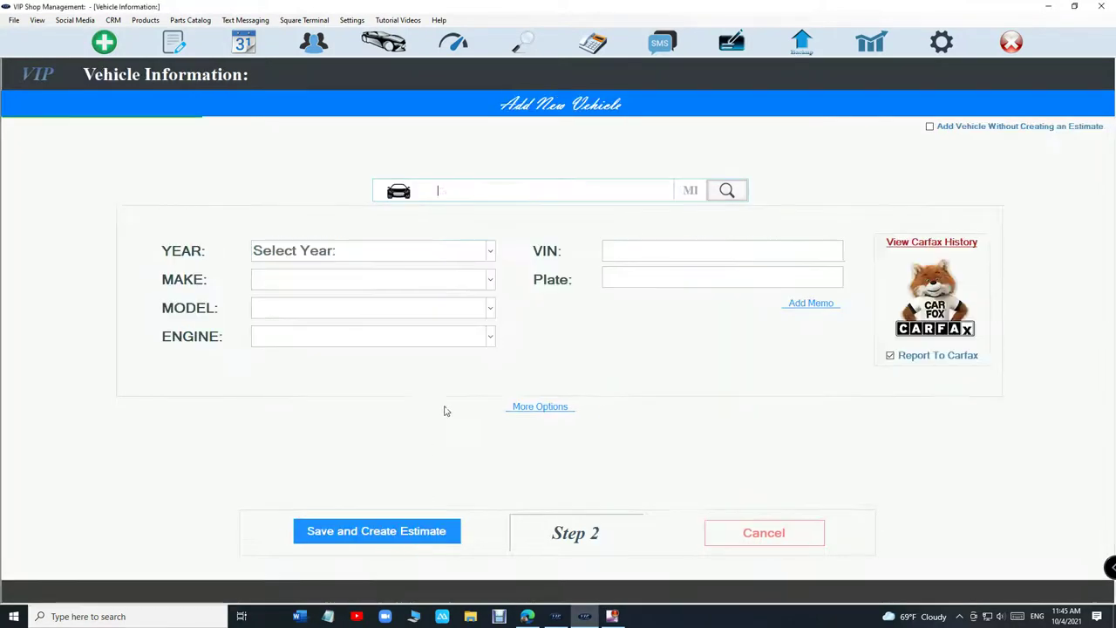
Step: Decode plate VSM to the 2018 Jeep Grand Cherokee Trackhawk and save it with a new estimate
type("VSM")
key("Return")
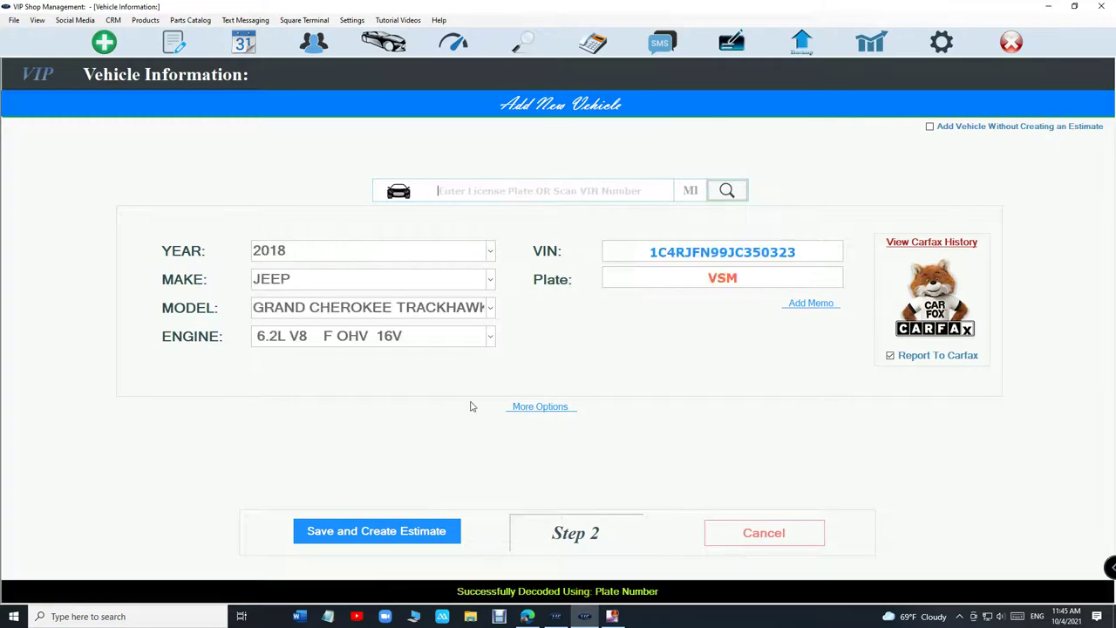
left_click(361, 531)
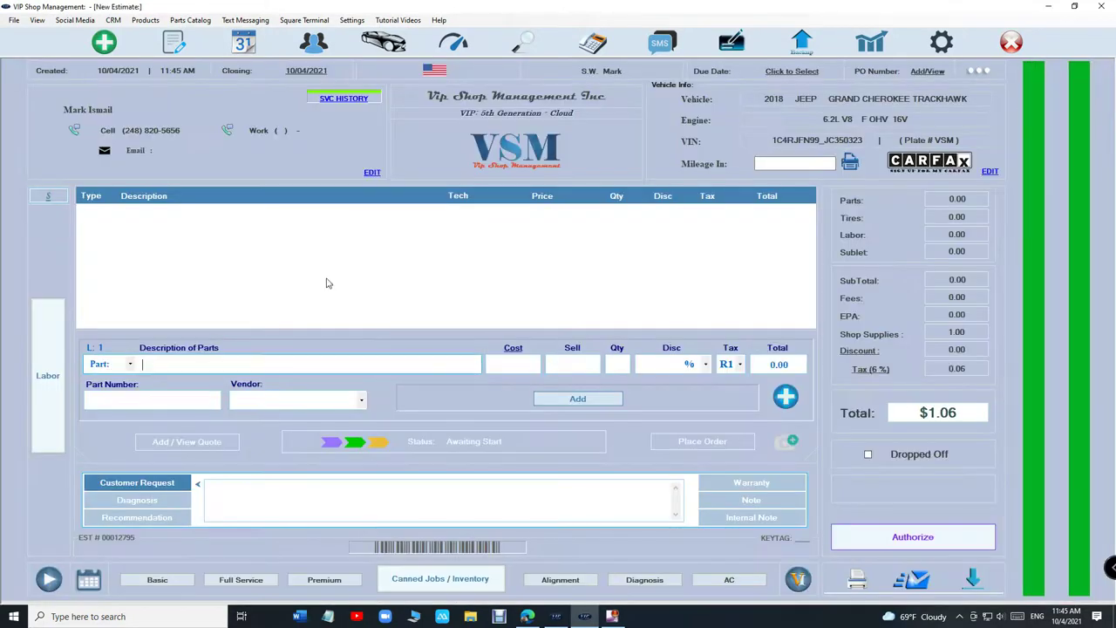
Step: Search existing customers by the customer's name and merge the two duplicate records
left_click(100, 50)
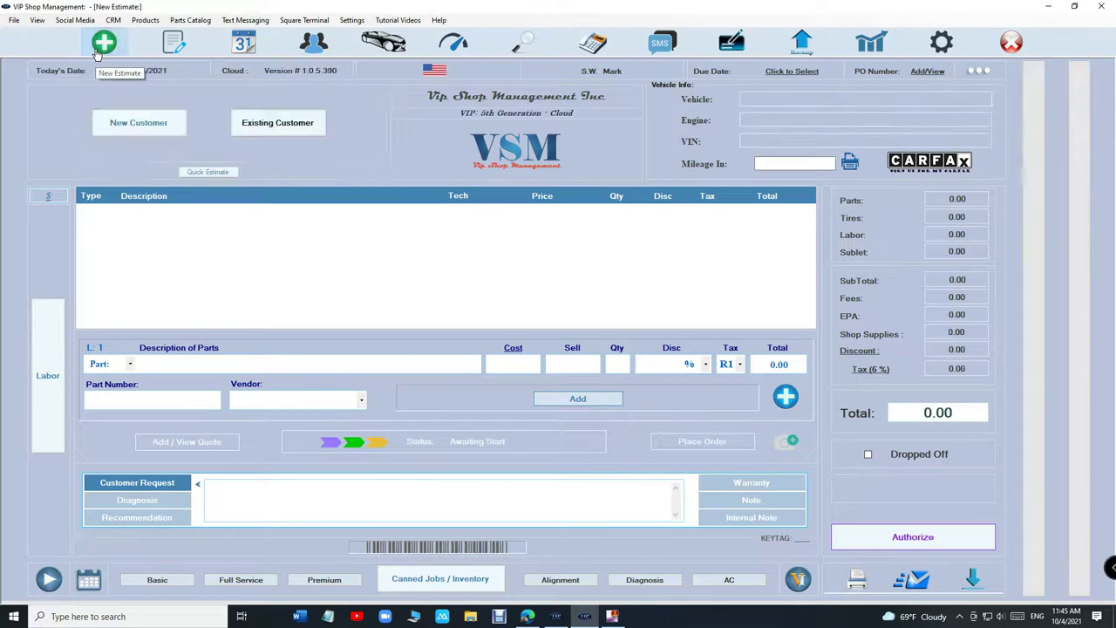
left_click(174, 43)
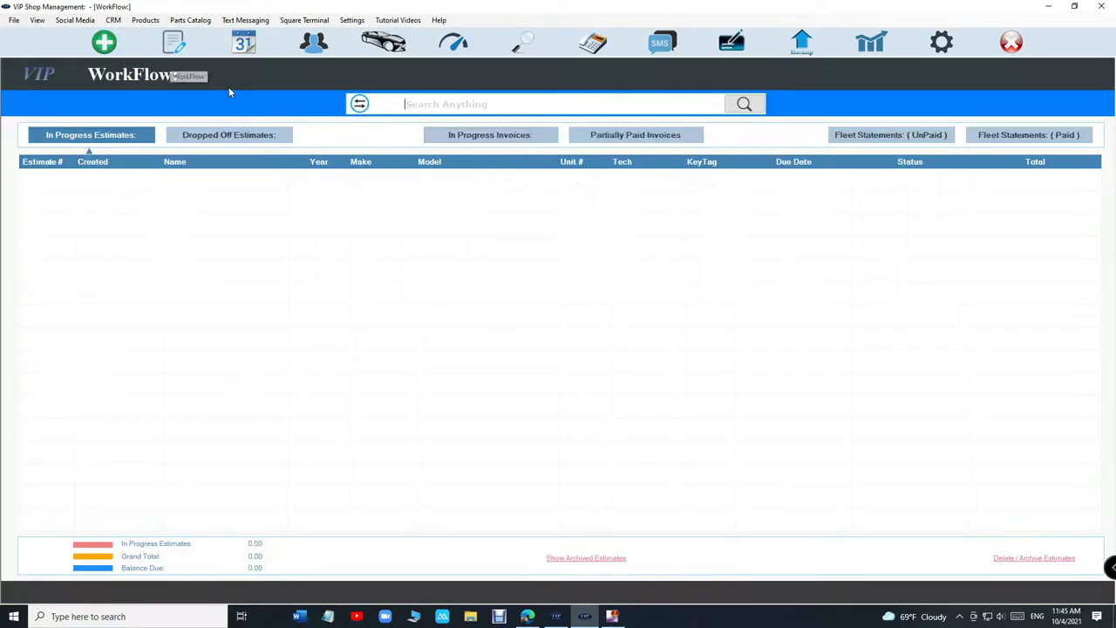
left_click(104, 42)
left_click(313, 43)
type("mark is")
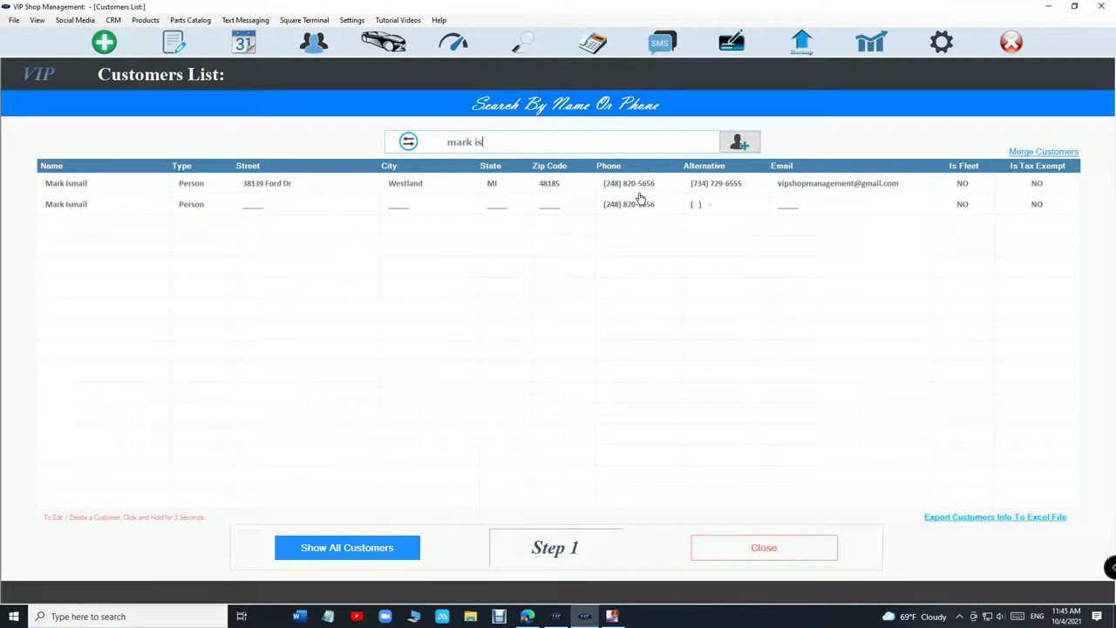
left_click(1028, 153)
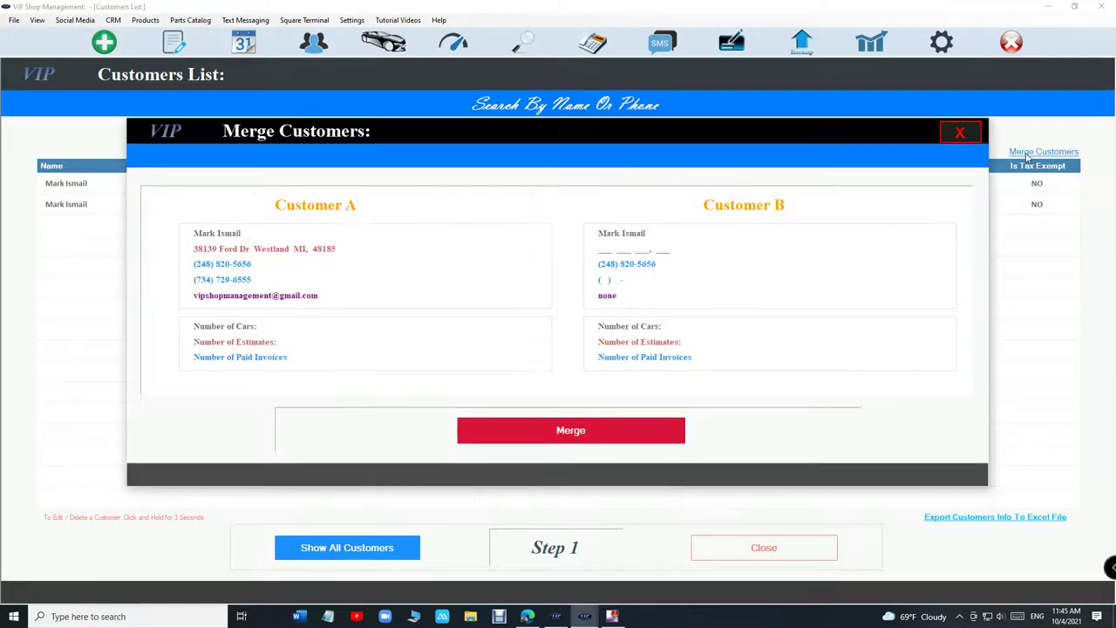
left_click(517, 436)
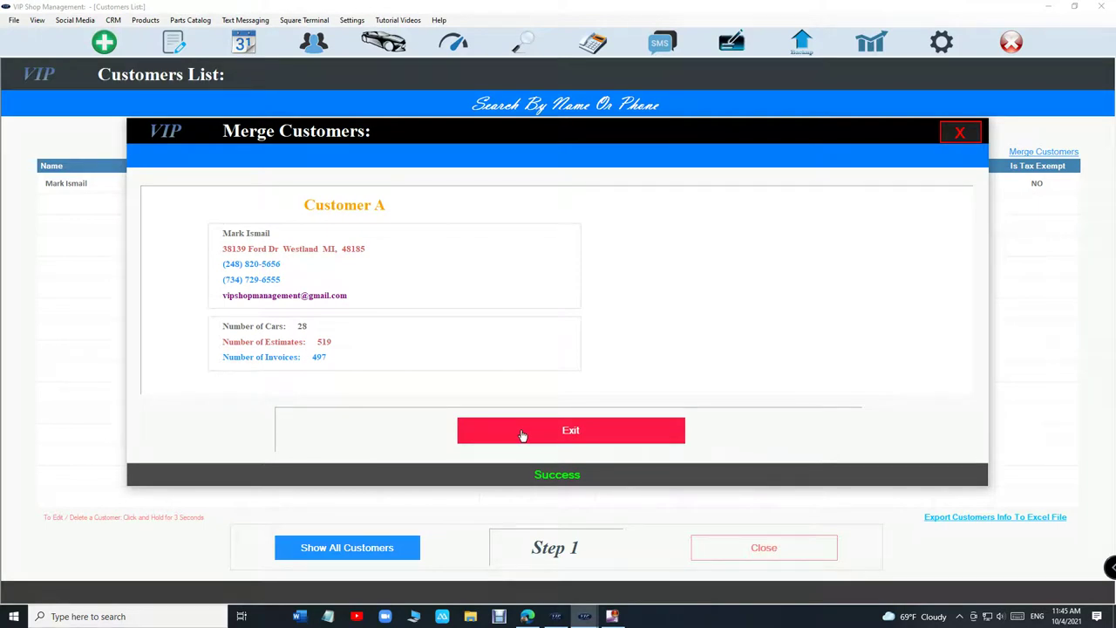
left_click(521, 431)
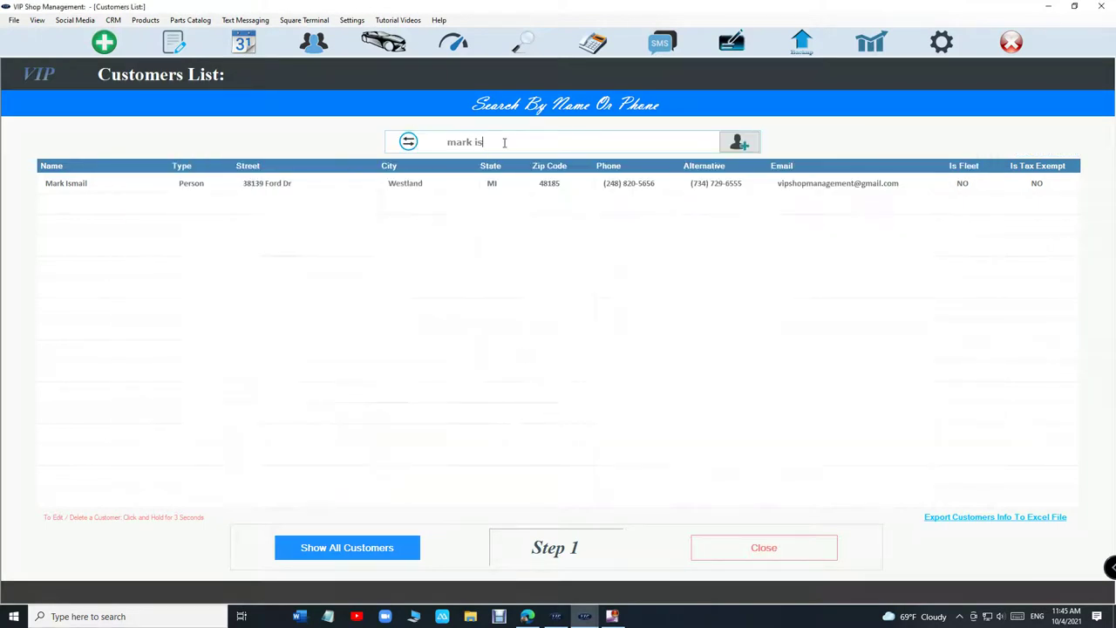
Step: Pick the customer, filter vehicles by 'jee', and merge the two duplicate Jeep entries
triple_click(495, 141)
type("mark is")
left_click(327, 186)
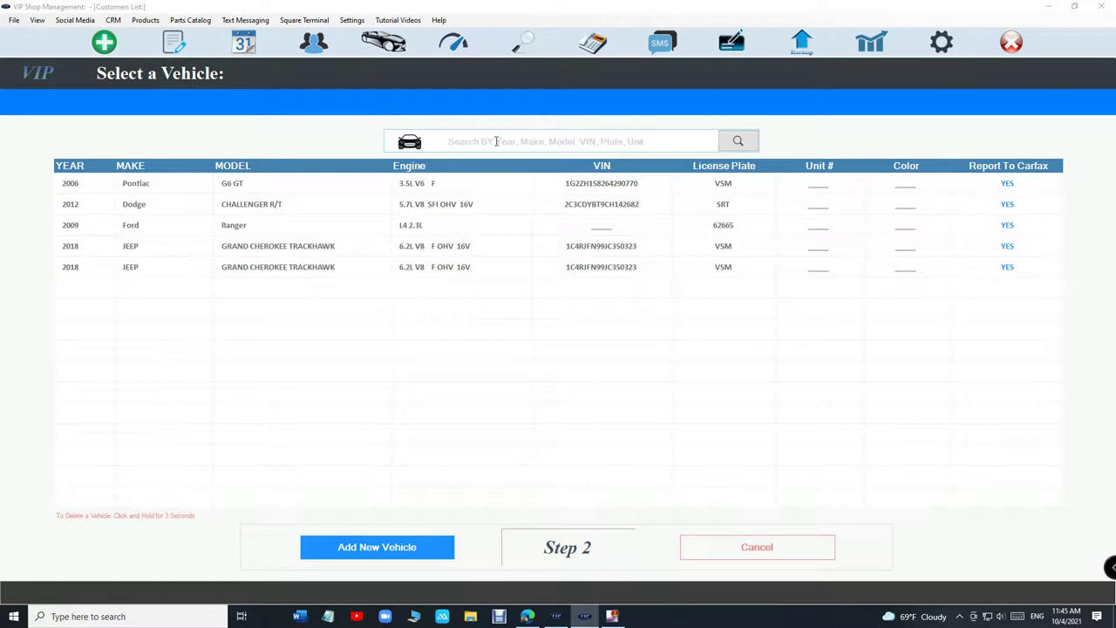
type("jeep")
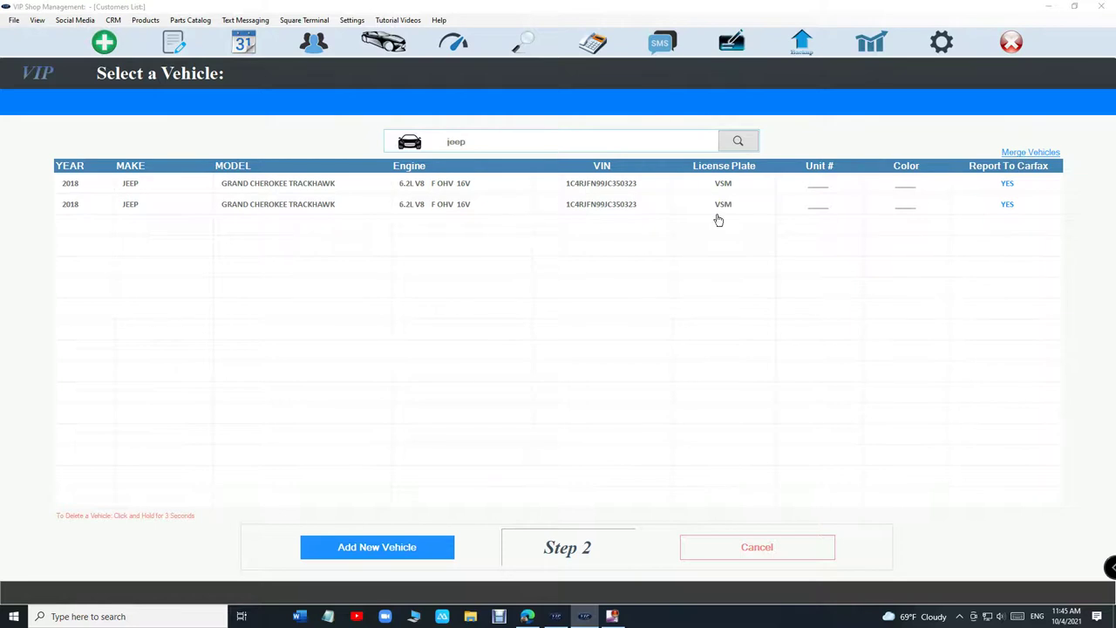
left_click(1027, 154)
left_click(532, 403)
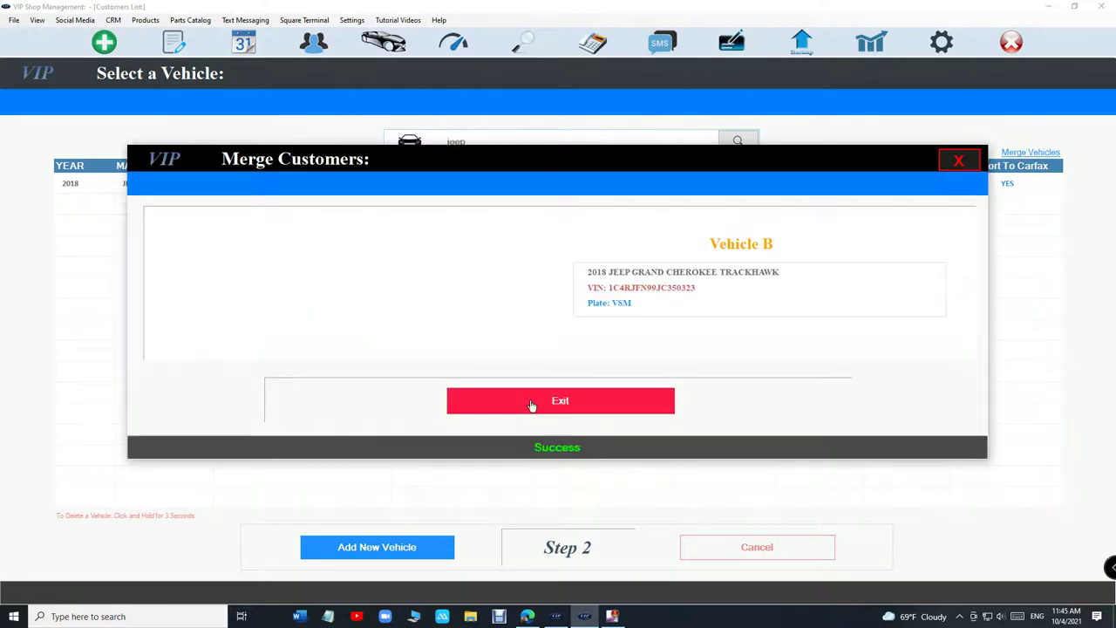
left_click(534, 403)
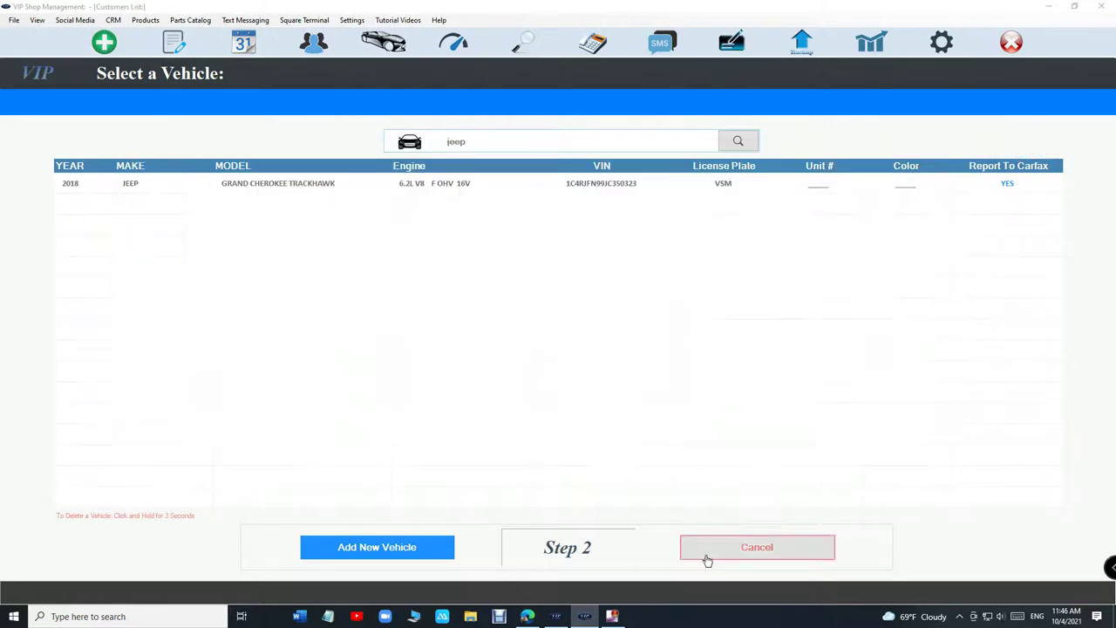
Step: Recheck the customer's vehicles to confirm the merge, then close the customer list
left_click(757, 546)
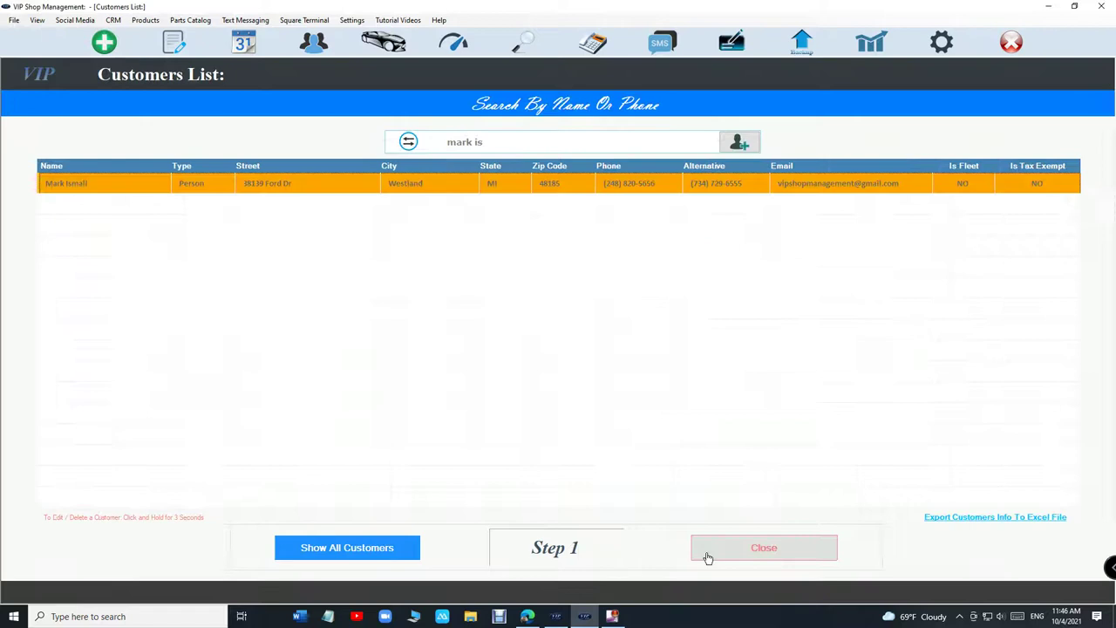
left_click(303, 183)
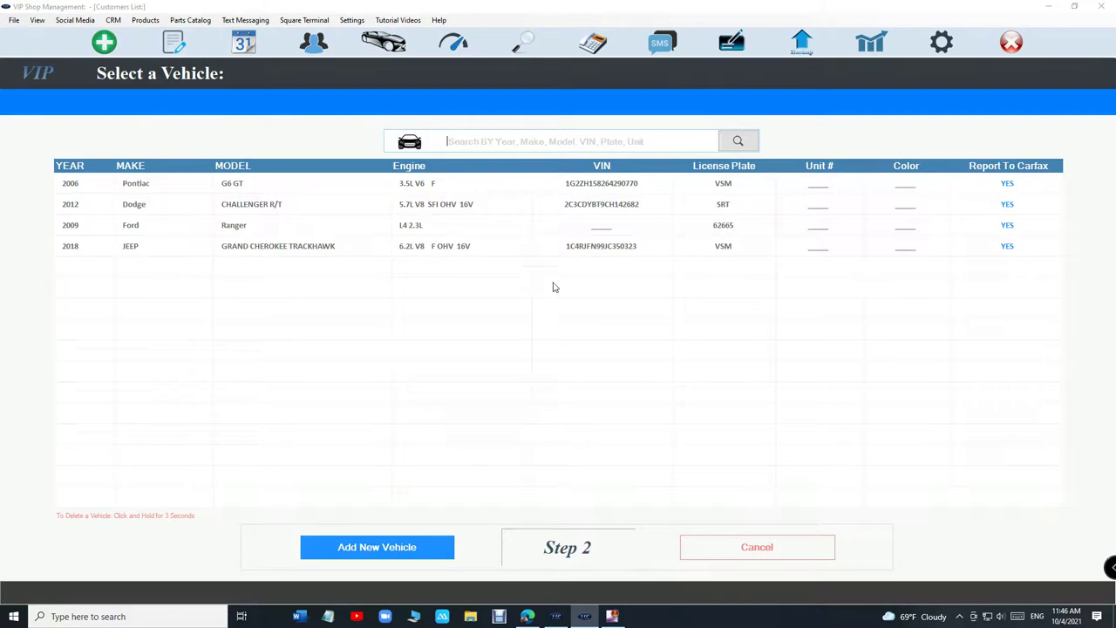
left_click(750, 548)
left_click(726, 547)
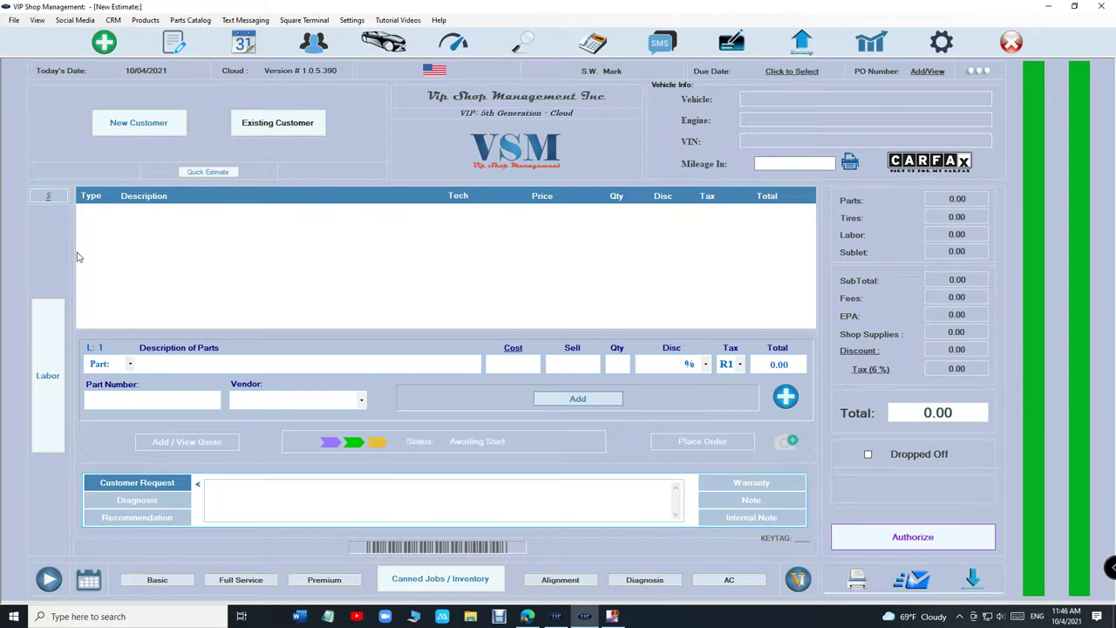
Step: Show the WorkFlow list of in-progress estimates
left_click(170, 46)
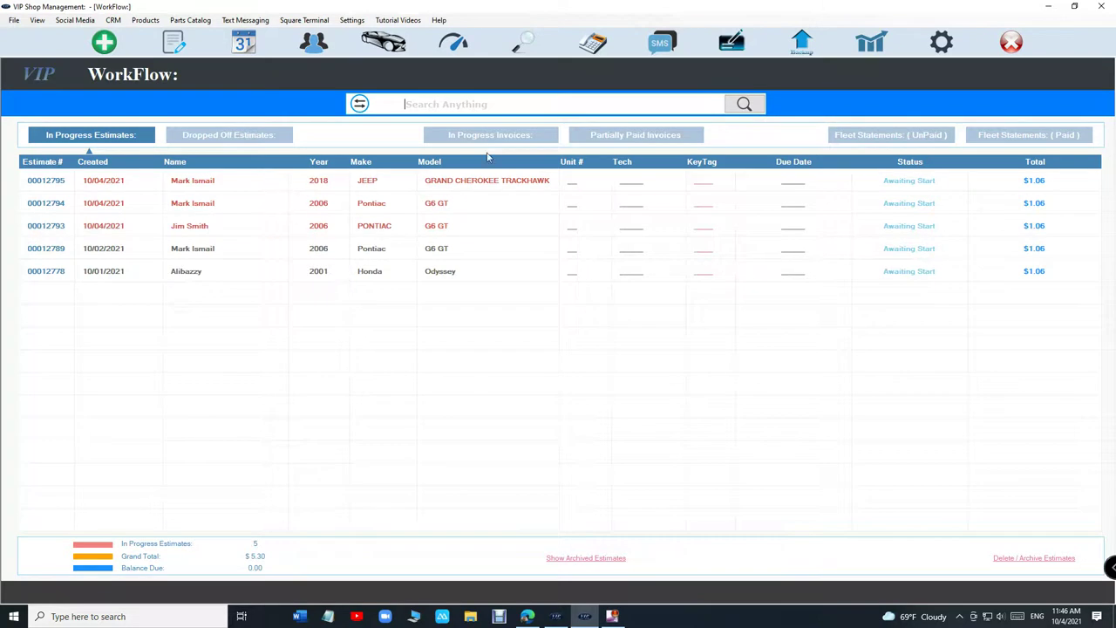
Step: Add a $75.00 Wheel Alignment to estimate 00012794 and authorize it for $80.56
double_click(353, 210)
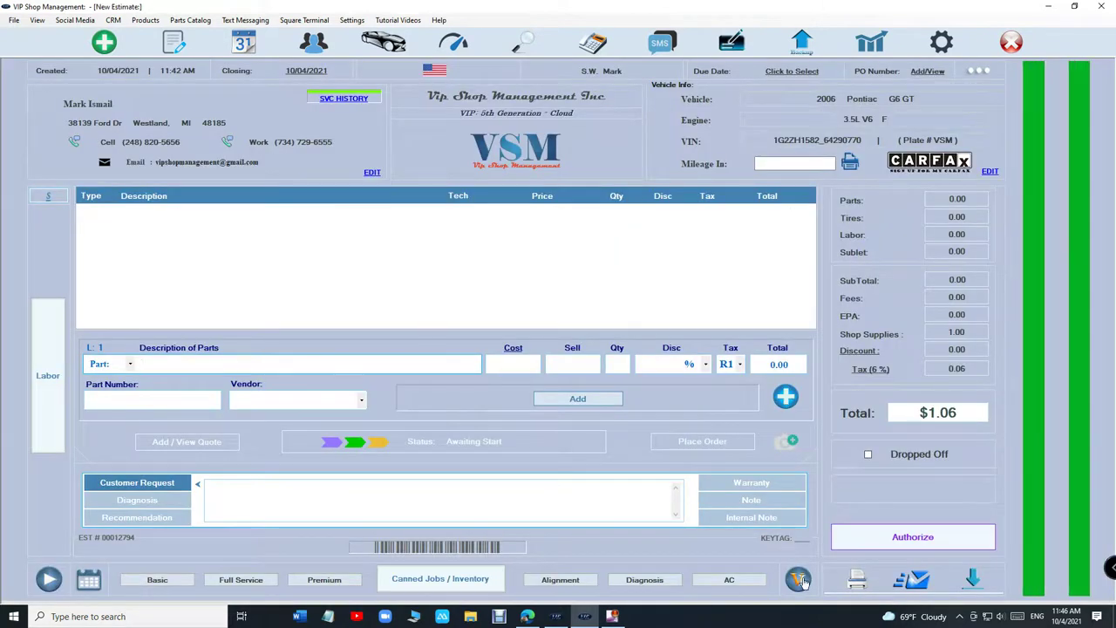
left_click(527, 586)
left_click(872, 539)
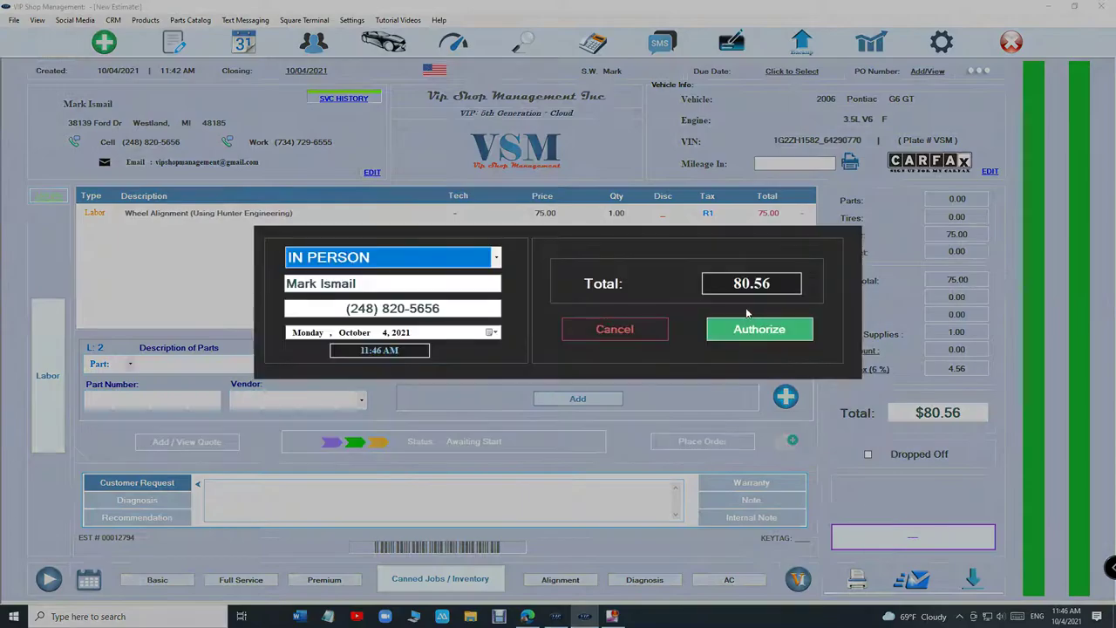
left_click(764, 331)
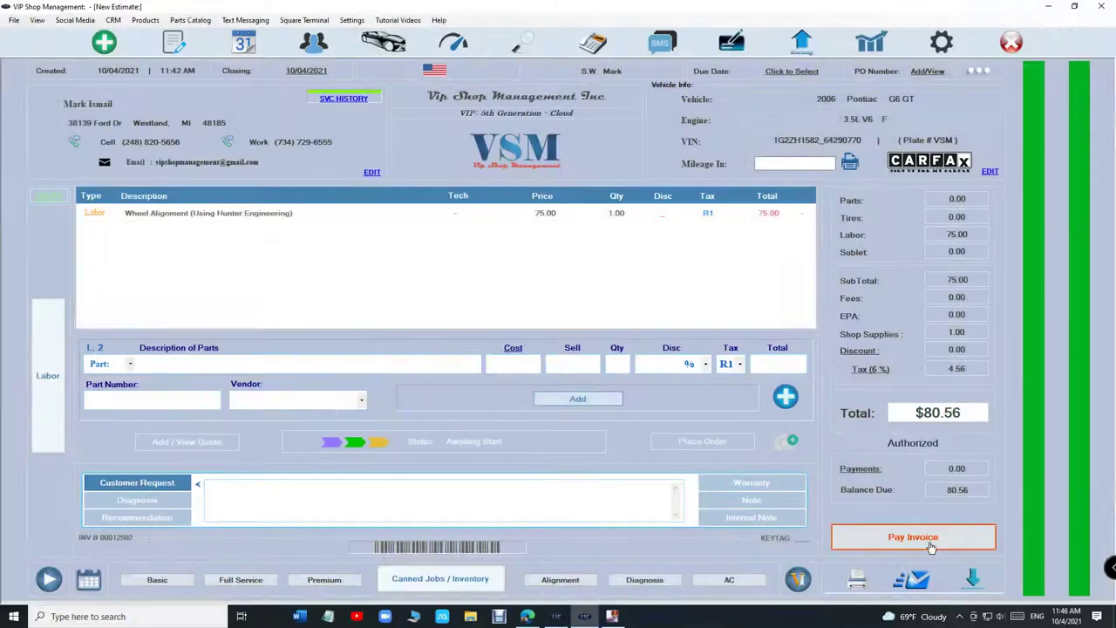
Step: Record an $80.56 cash payment on the invoice and check it in the Payments list
left_click(913, 536)
left_click(395, 378)
left_click(690, 386)
left_click(883, 162)
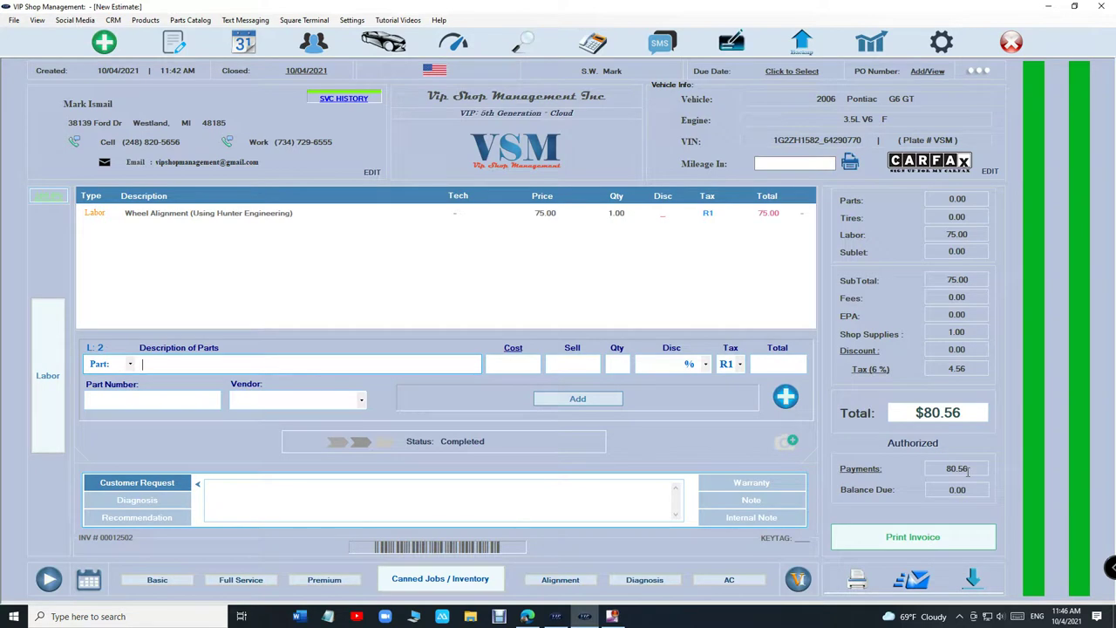
left_click(852, 471)
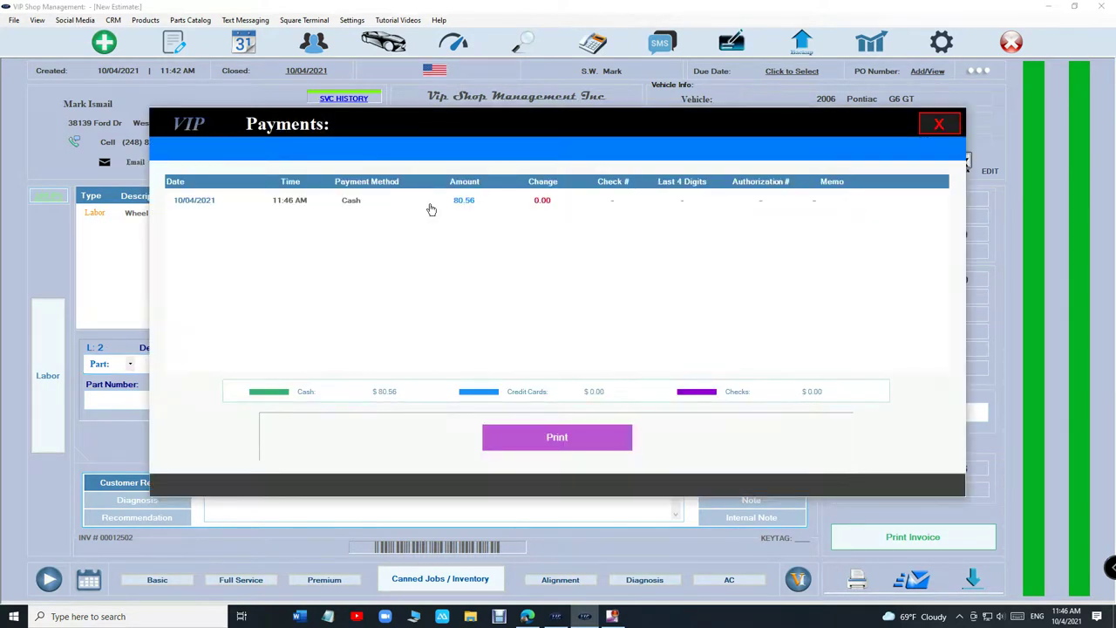
left_click(951, 127)
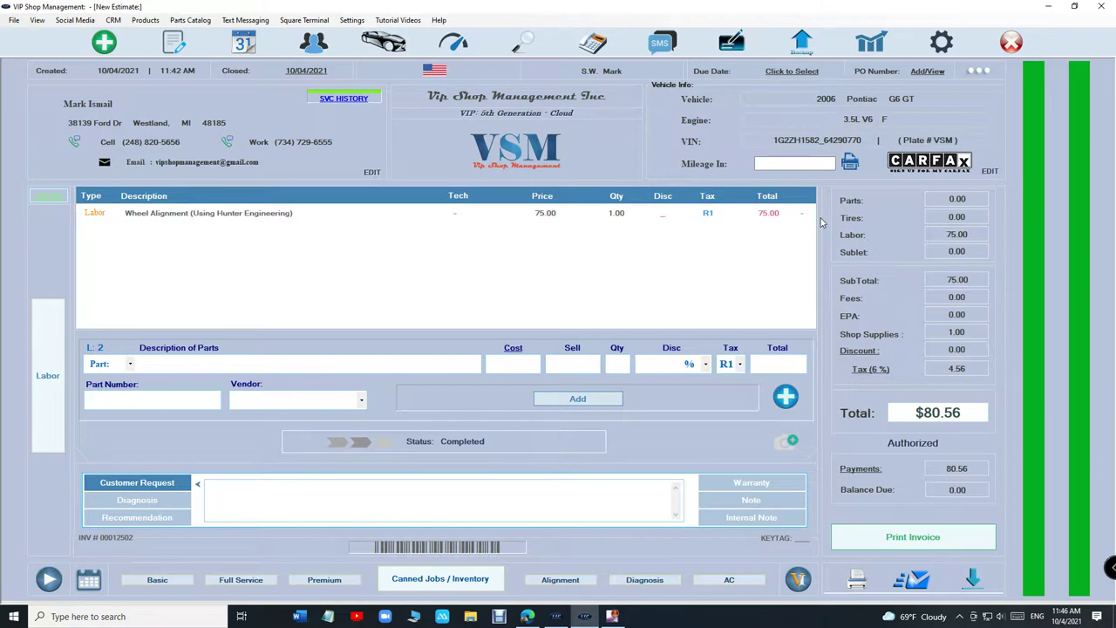
Step: Change the invoice's closed date to October 3, 2021
left_click(317, 73)
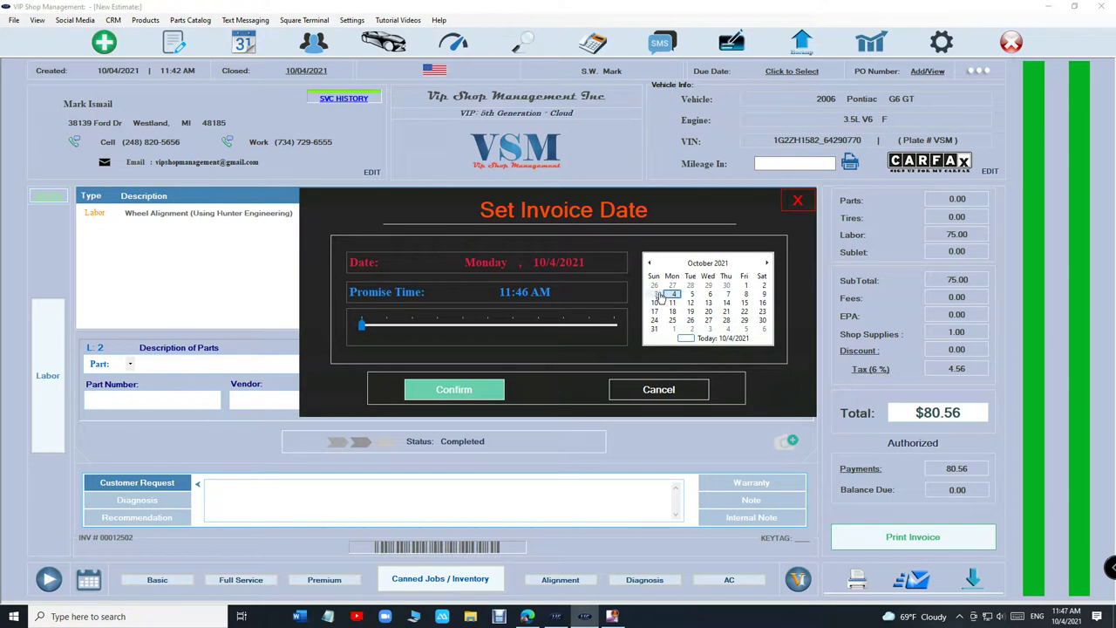
left_click(655, 294)
left_click(487, 390)
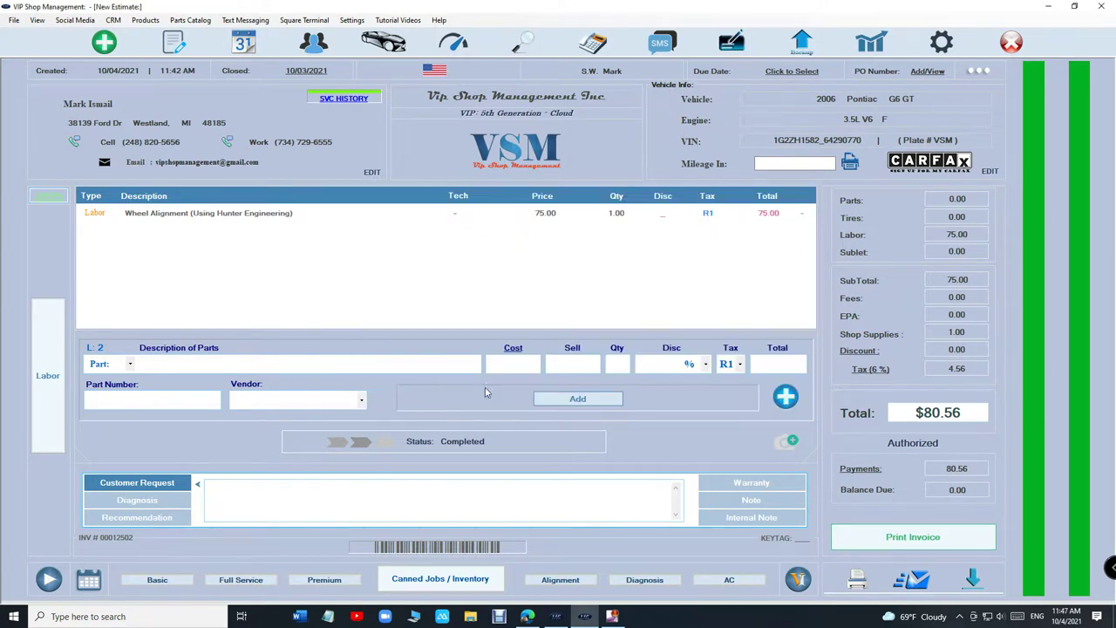
Step: Change the $80.56 cash payment's date to 10/03/2021
left_click(874, 473)
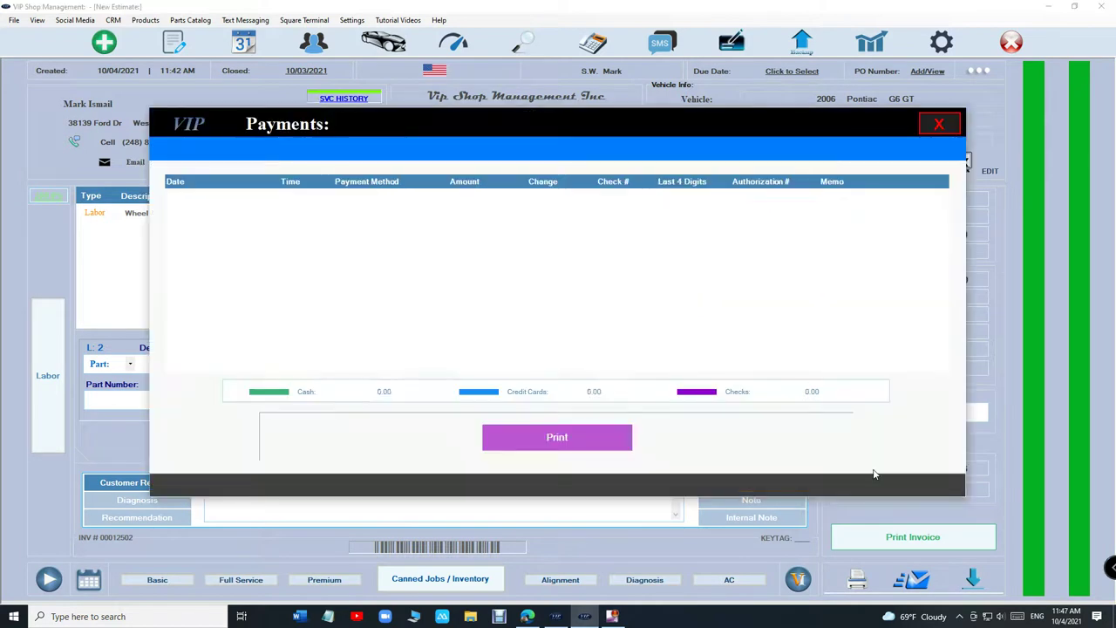
left_click(463, 201)
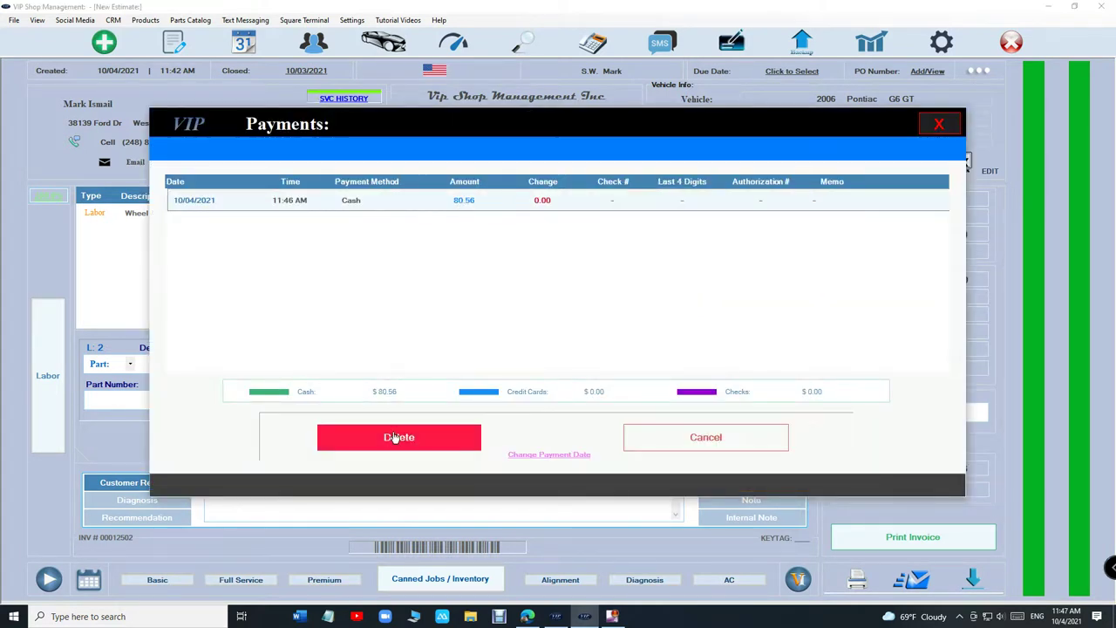
left_click(551, 459)
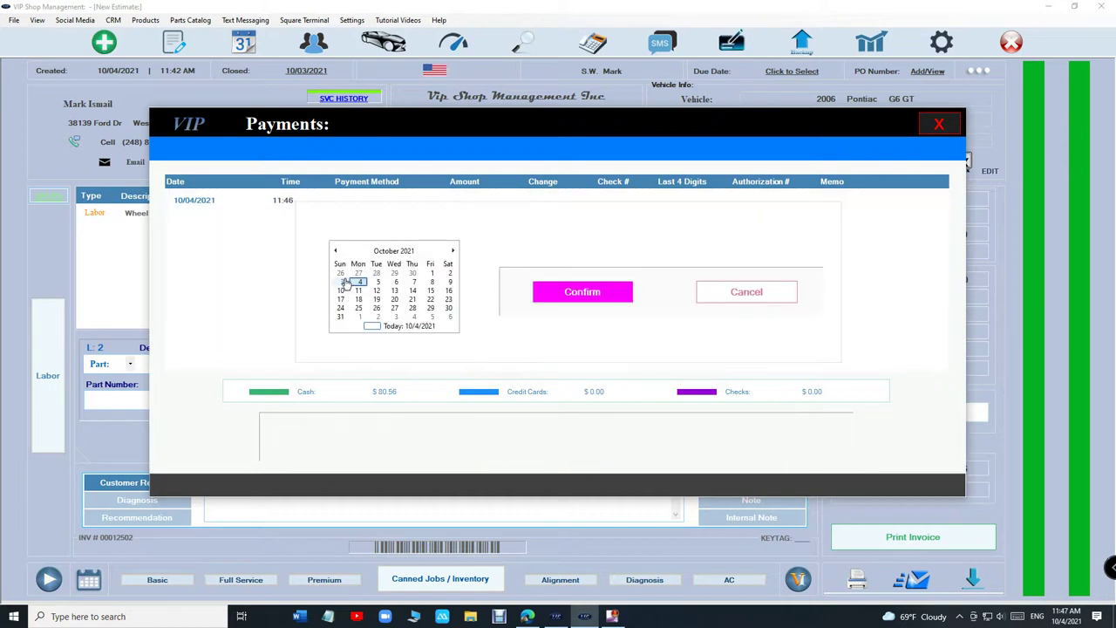
left_click(342, 281)
left_click(554, 294)
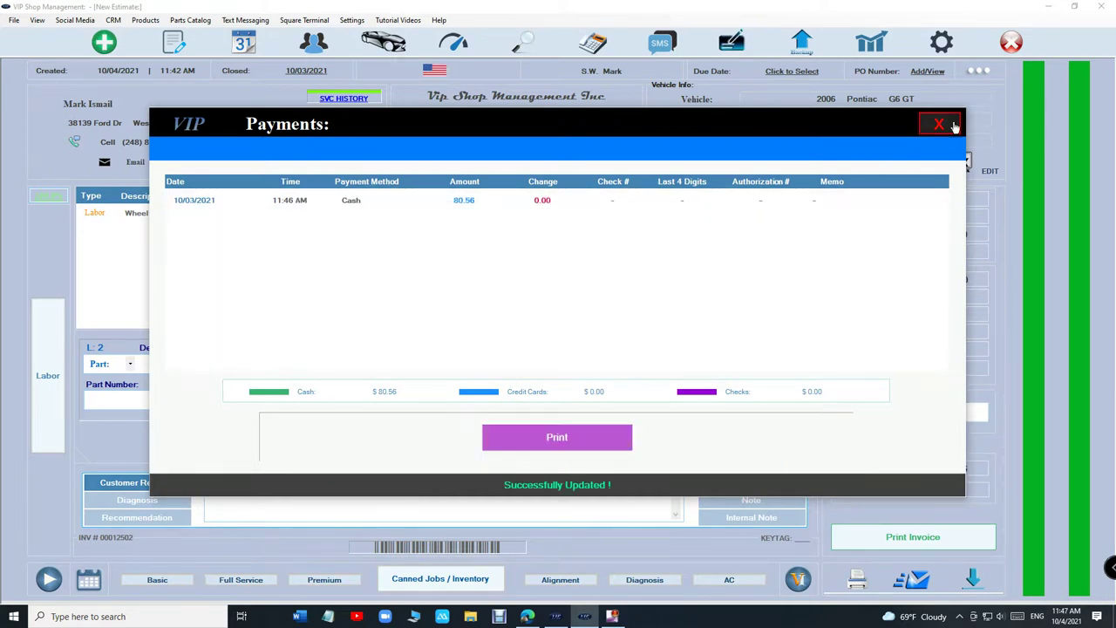
left_click(942, 125)
Step: Check the 80.56 cash payment on the October 3 invoice in the previous day's Daily-Weekly Report
left_click(873, 56)
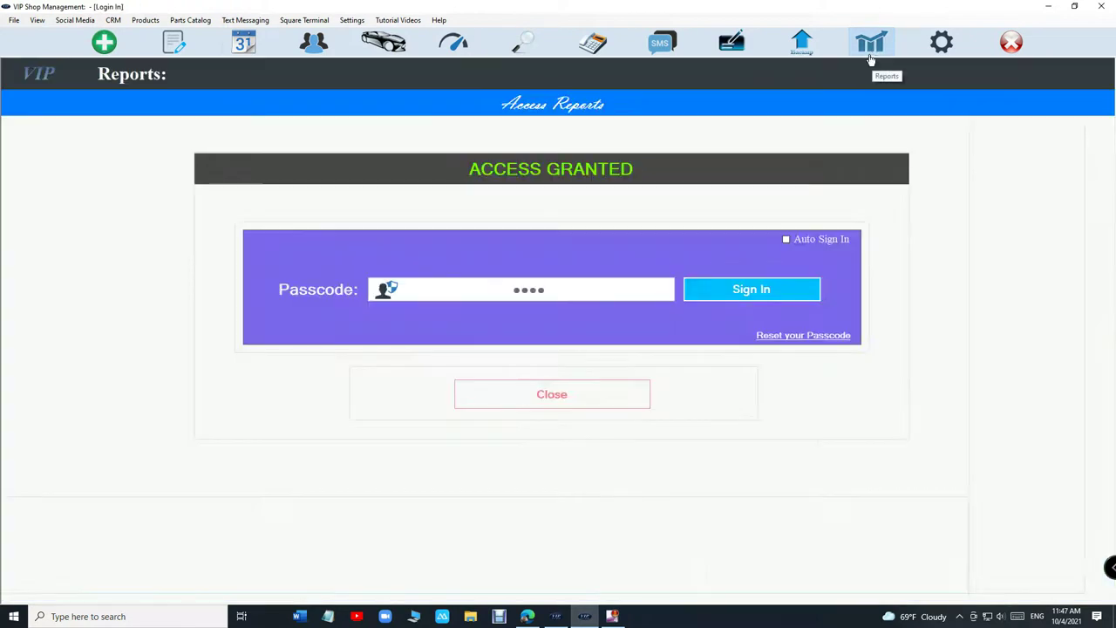
left_click(336, 216)
left_click(365, 79)
double_click(415, 160)
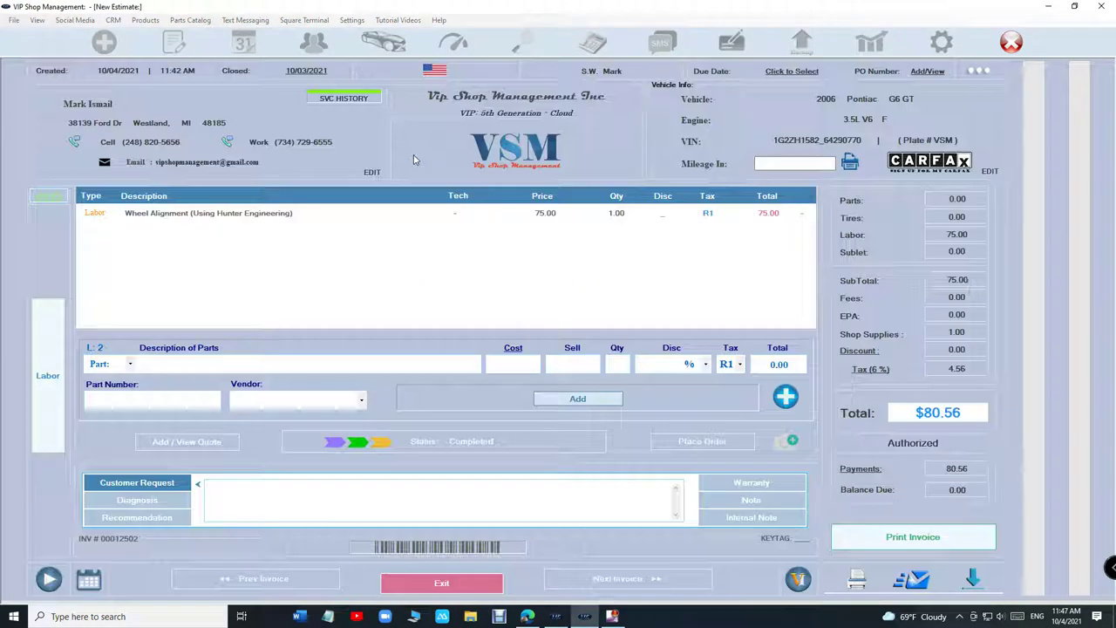
left_click(825, 459)
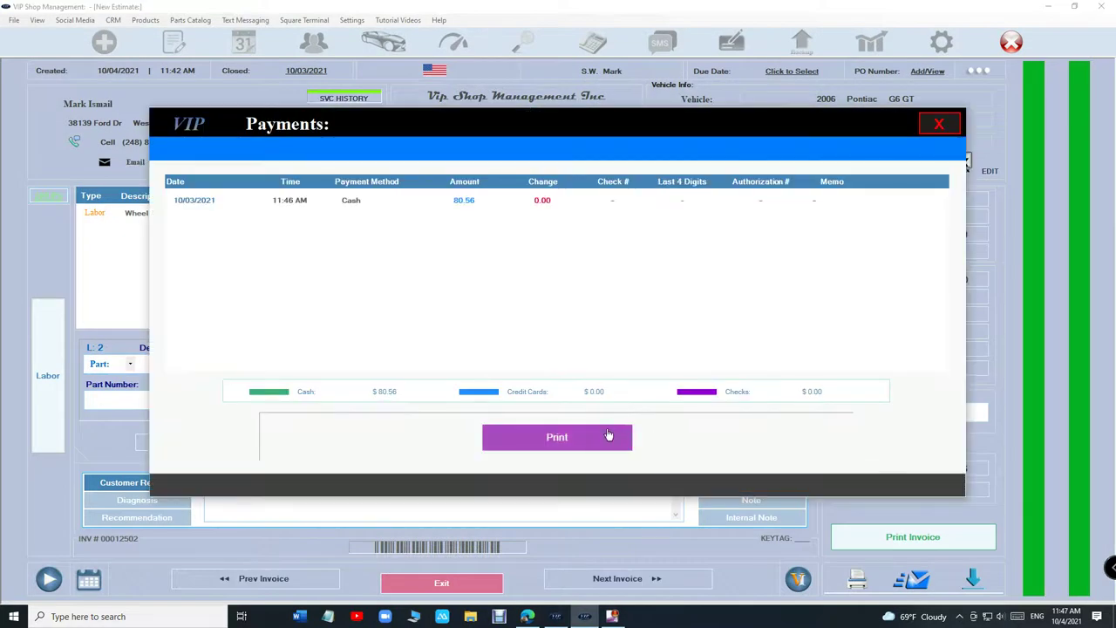
left_click(939, 124)
Step: Review the day's payment transactions, then leave reports for a blank new estimate
left_click(481, 579)
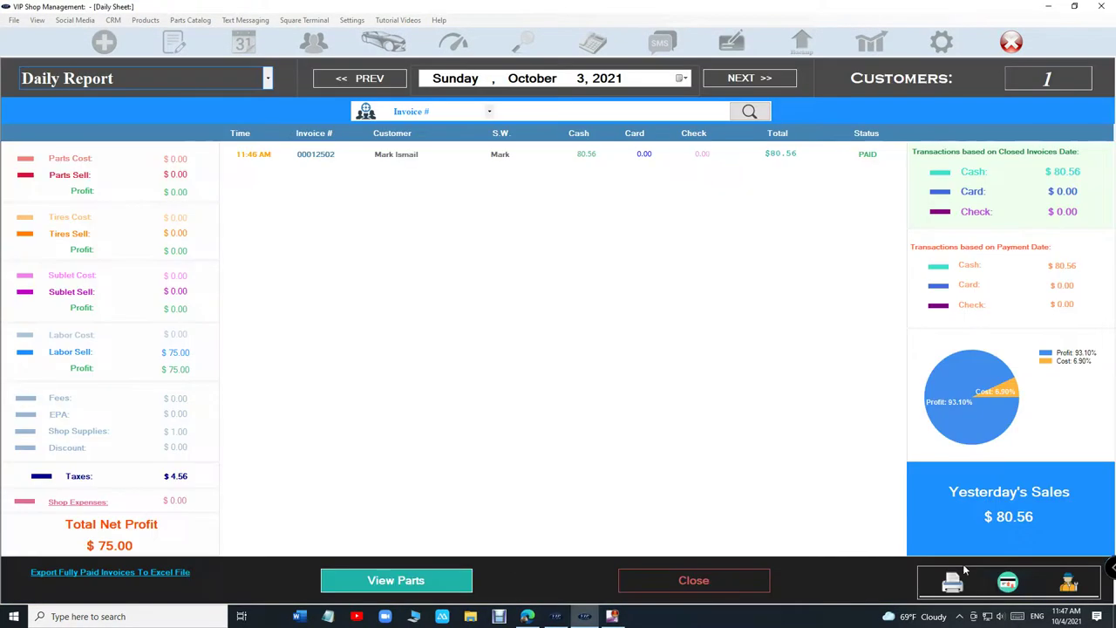
left_click(1007, 583)
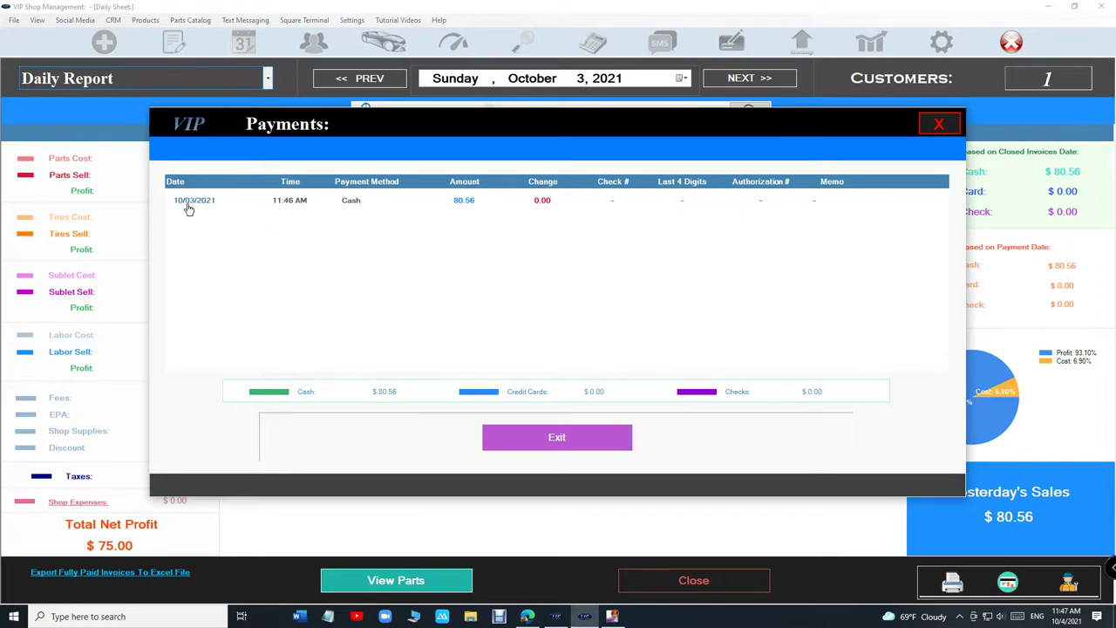
left_click(939, 124)
left_click(679, 583)
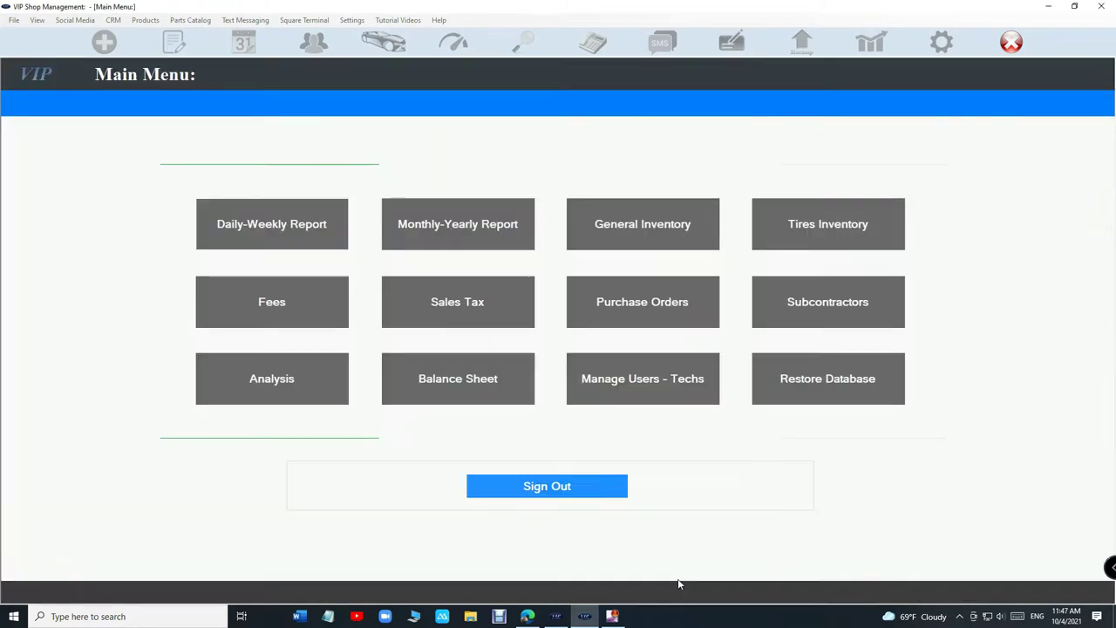
left_click(104, 42)
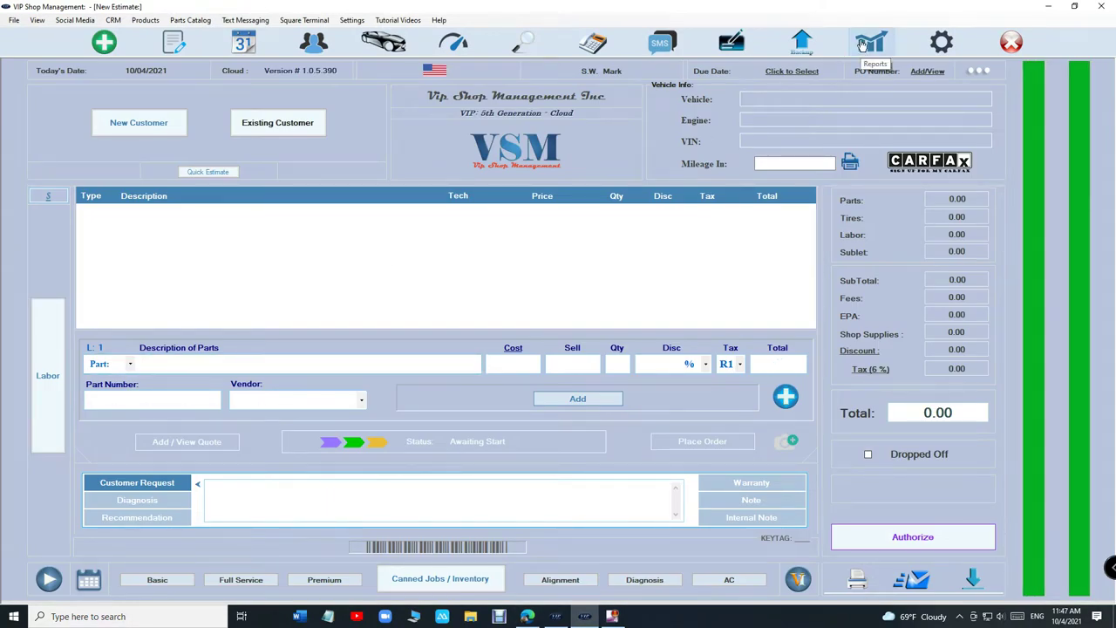
Step: Look over the in-progress invoices in the workflow list, then start a blank new estimate
left_click(174, 42)
left_click(504, 135)
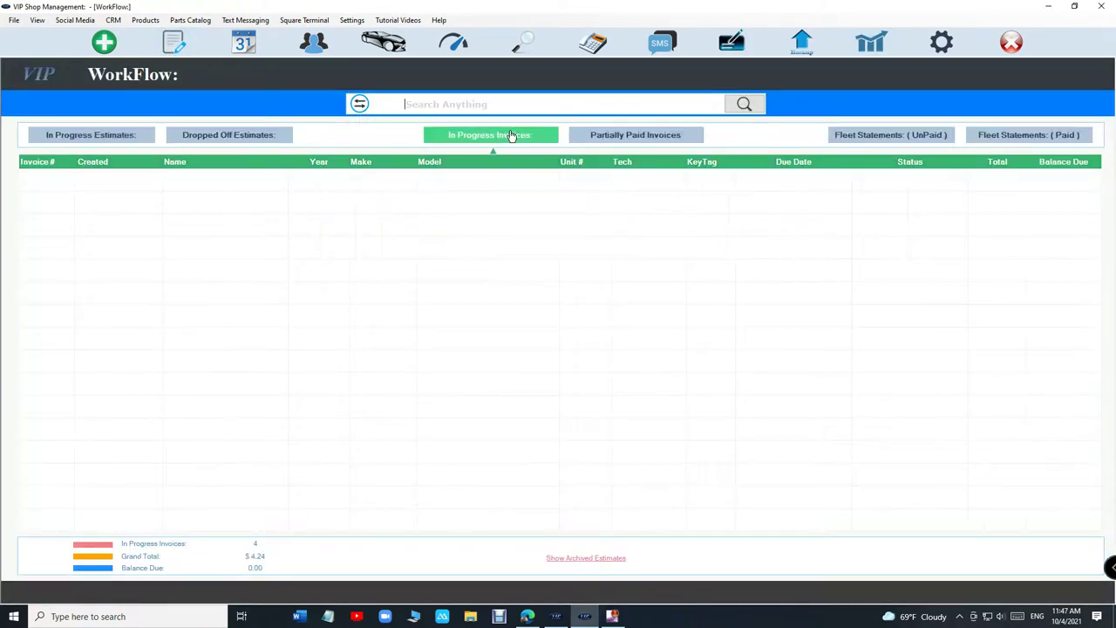
left_click(103, 43)
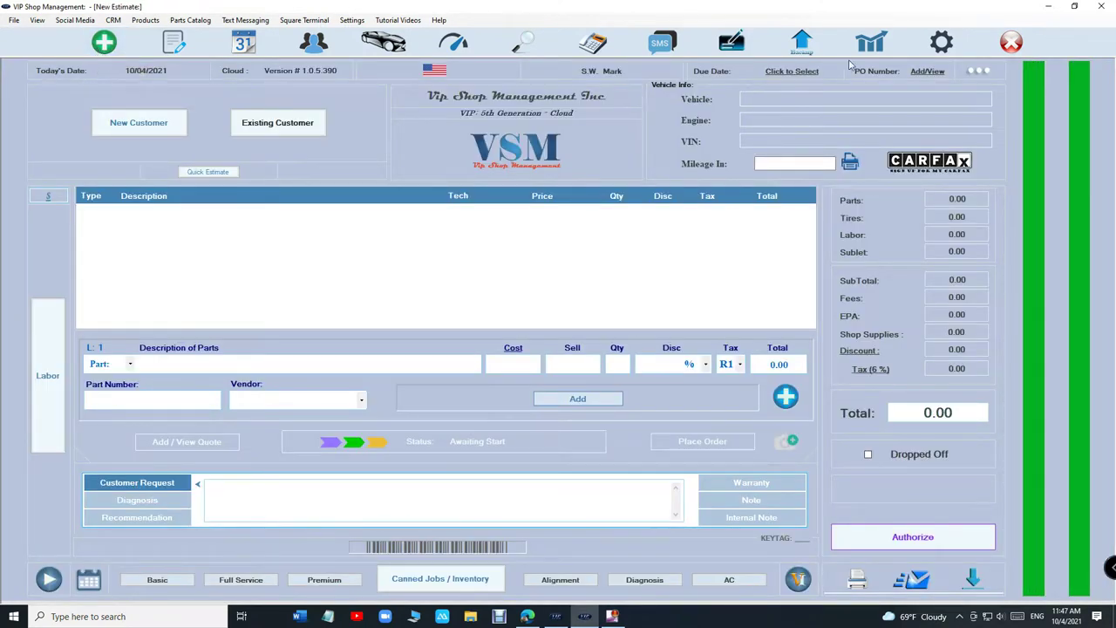
Step: From the daily report, put the paid $156.09 Dodge Challenger invoice into edit mode and exit it
left_click(870, 42)
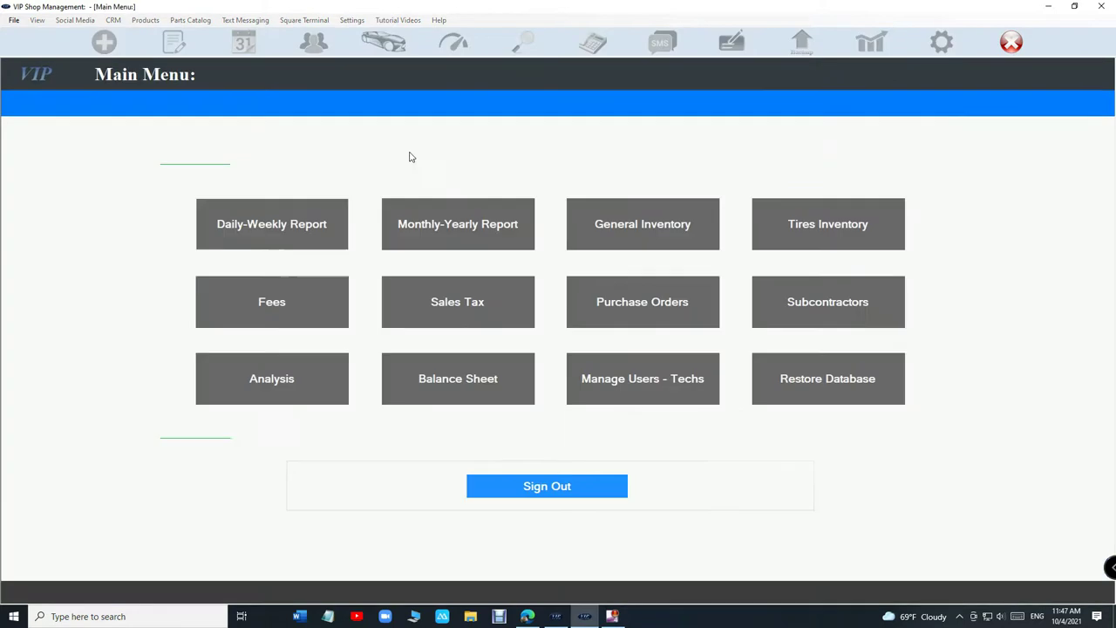
left_click(289, 218)
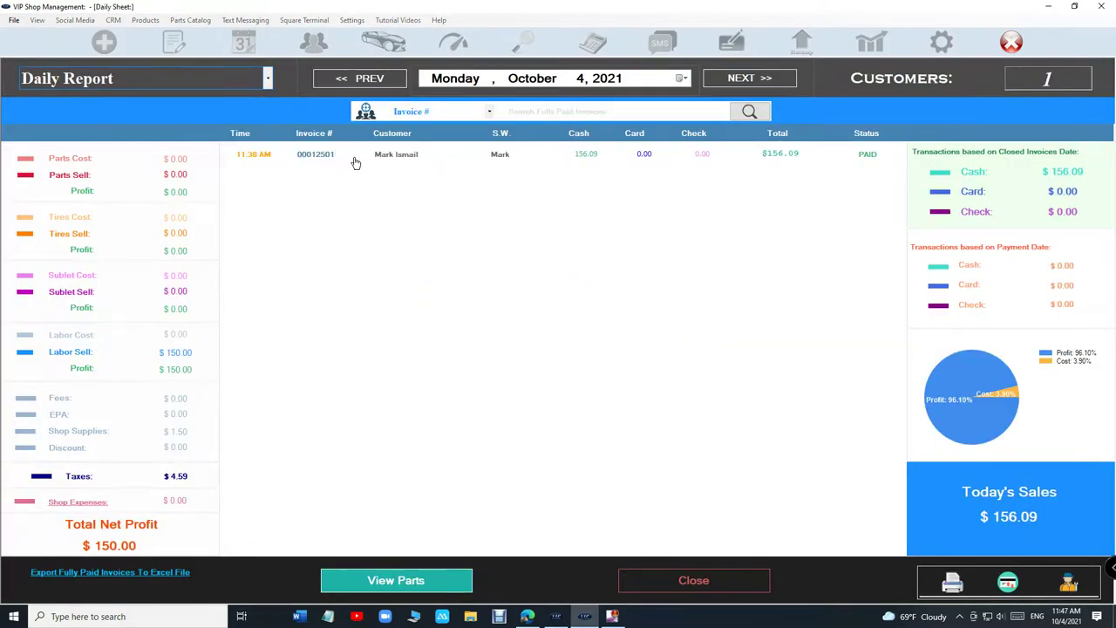
double_click(354, 157)
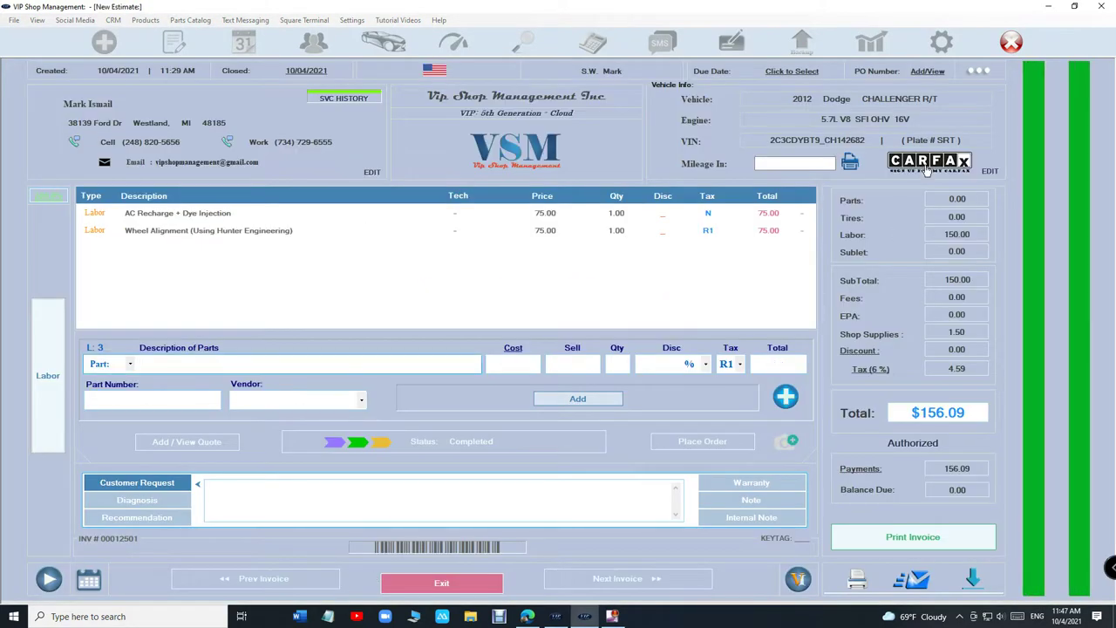
left_click(977, 72)
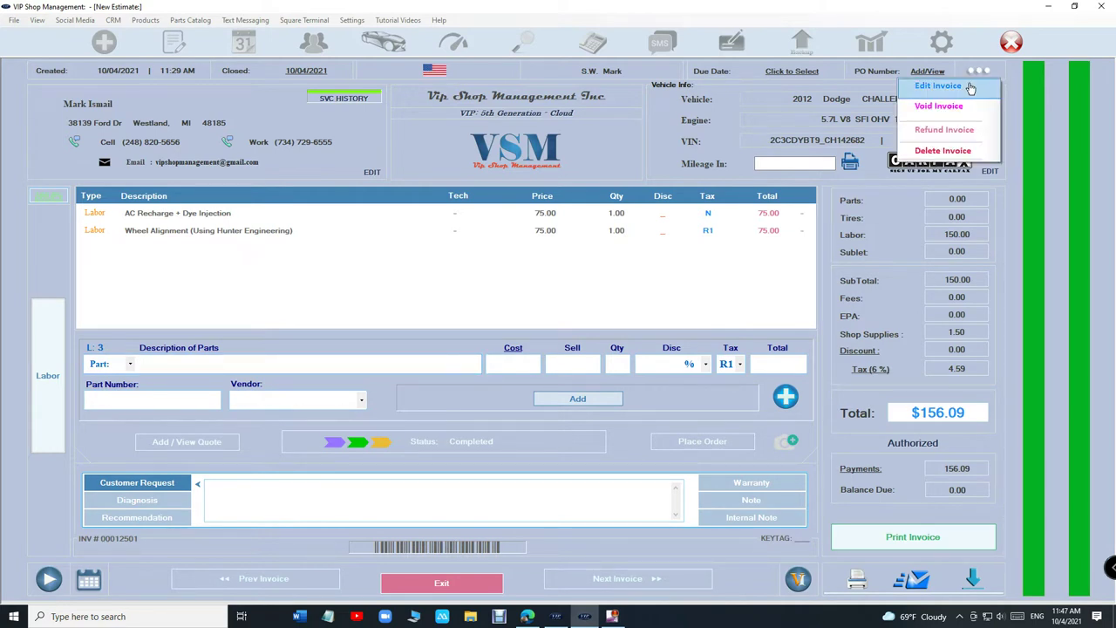
left_click(939, 86)
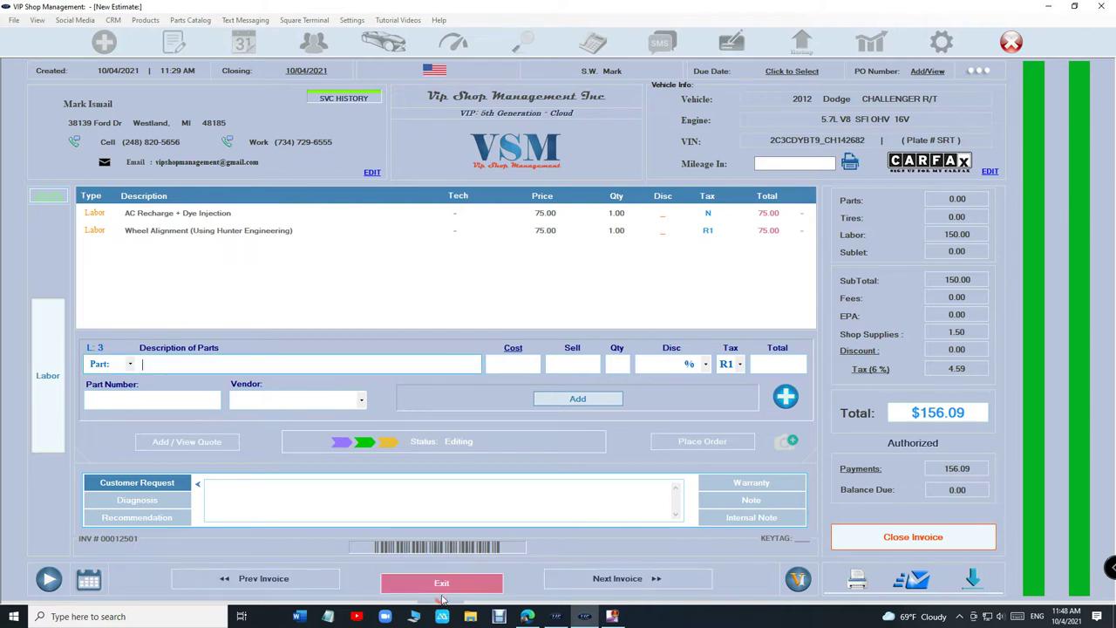
left_click(442, 590)
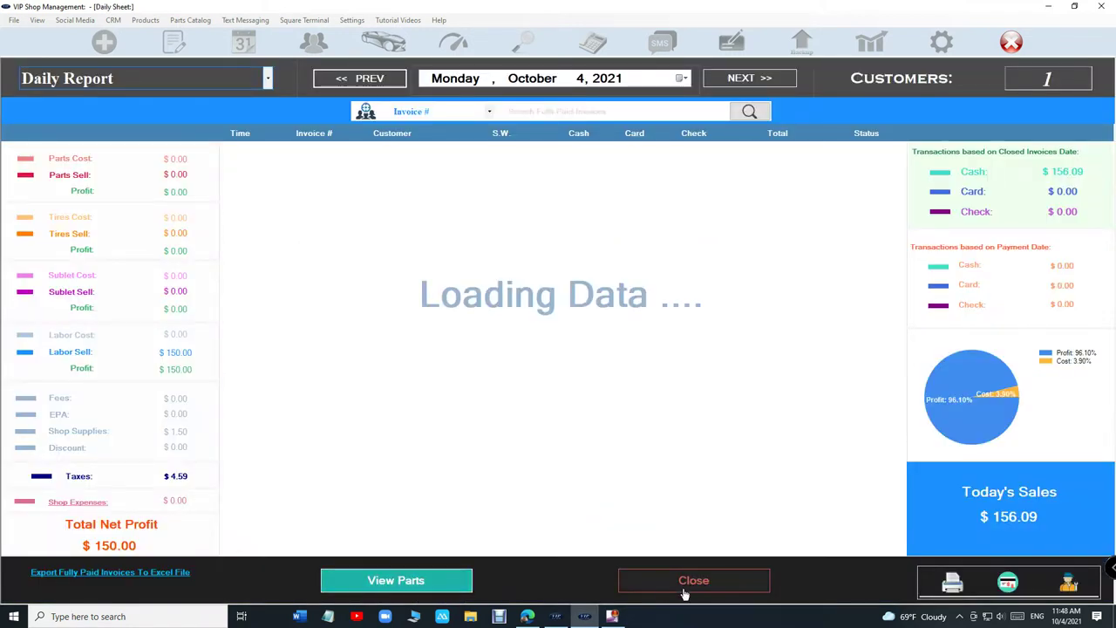
Step: From Partially Paid Invoices, add an authorized AC Recharge + Dye Injection job to the Dodge Challenger invoice
left_click(683, 581)
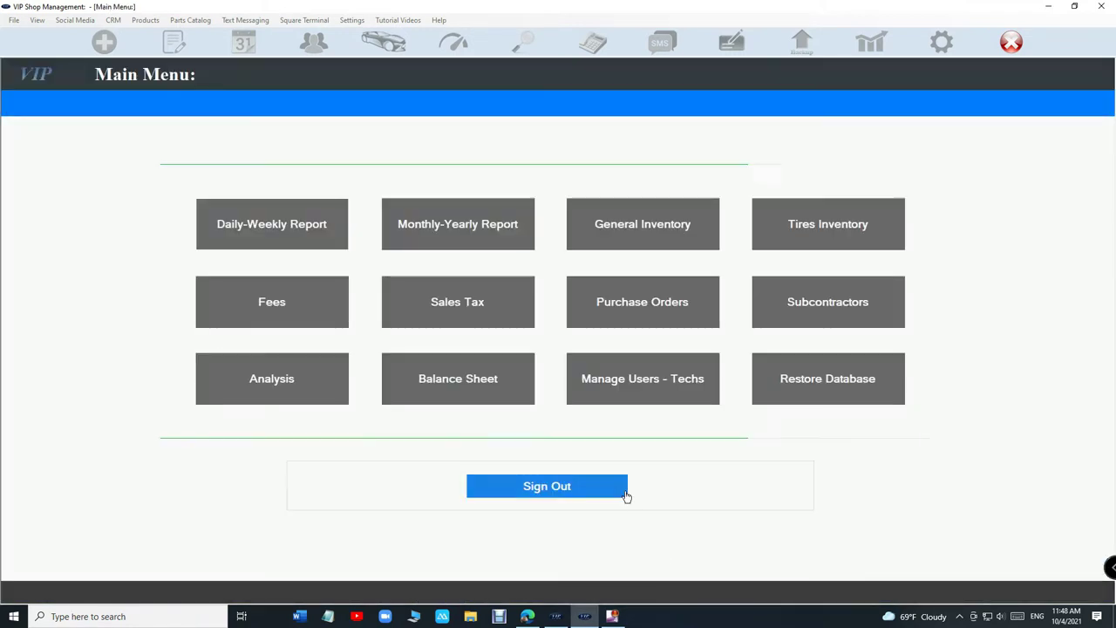
left_click(617, 487)
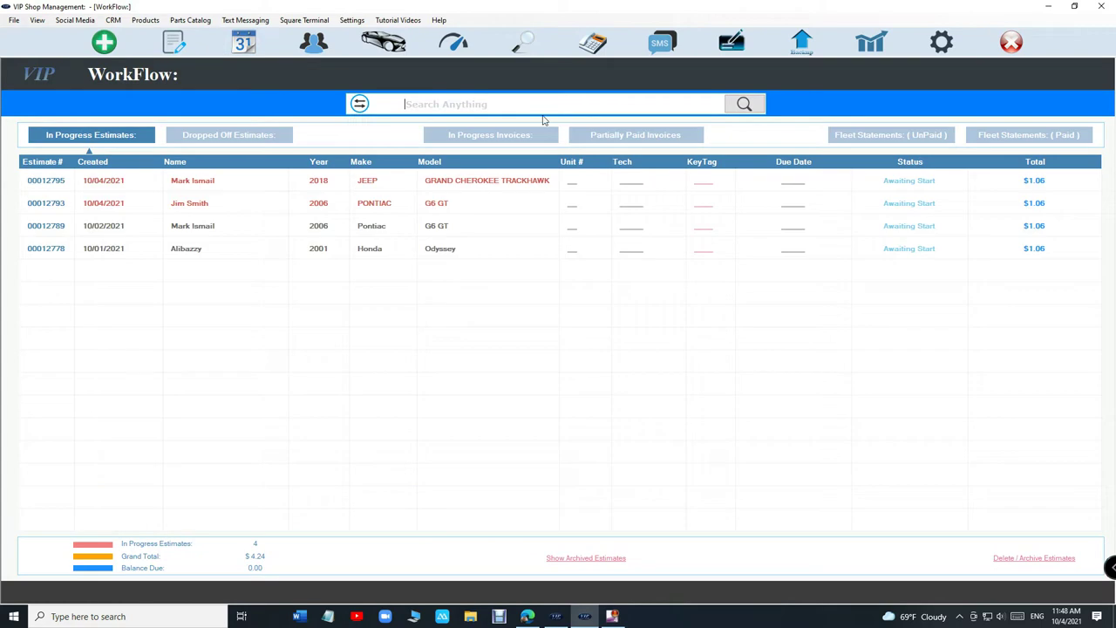
left_click(550, 142)
left_click(596, 137)
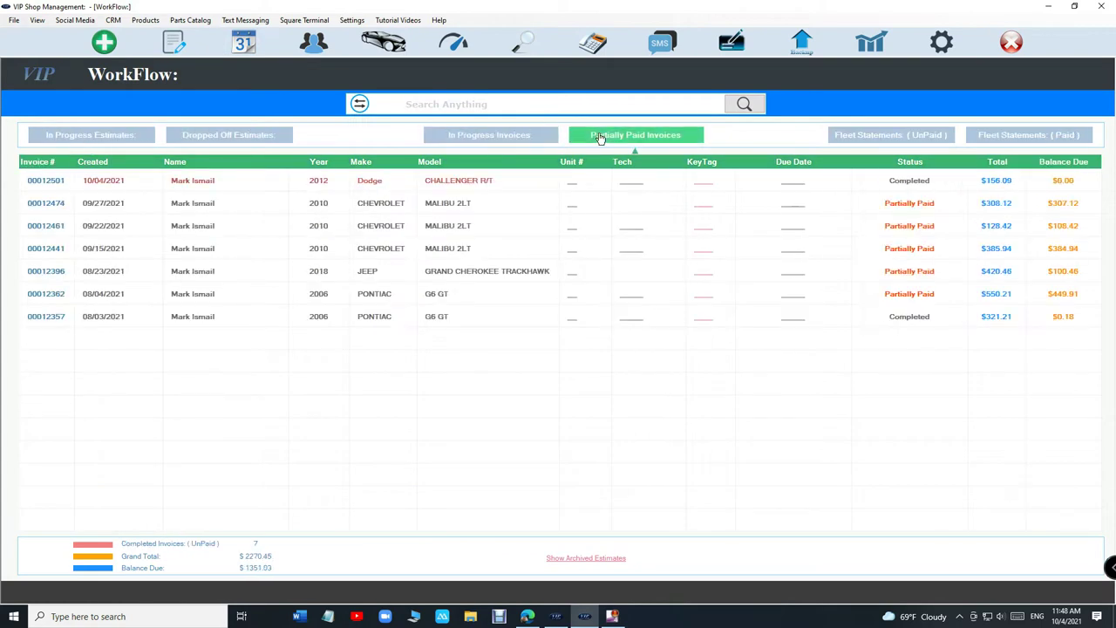
left_click(1064, 183)
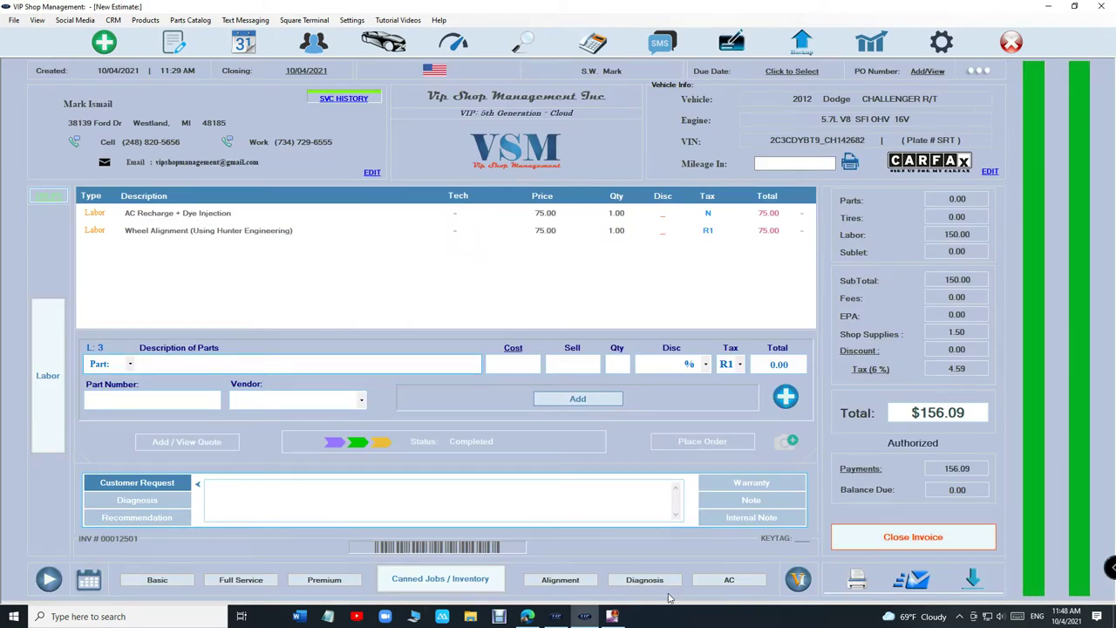
left_click(722, 585)
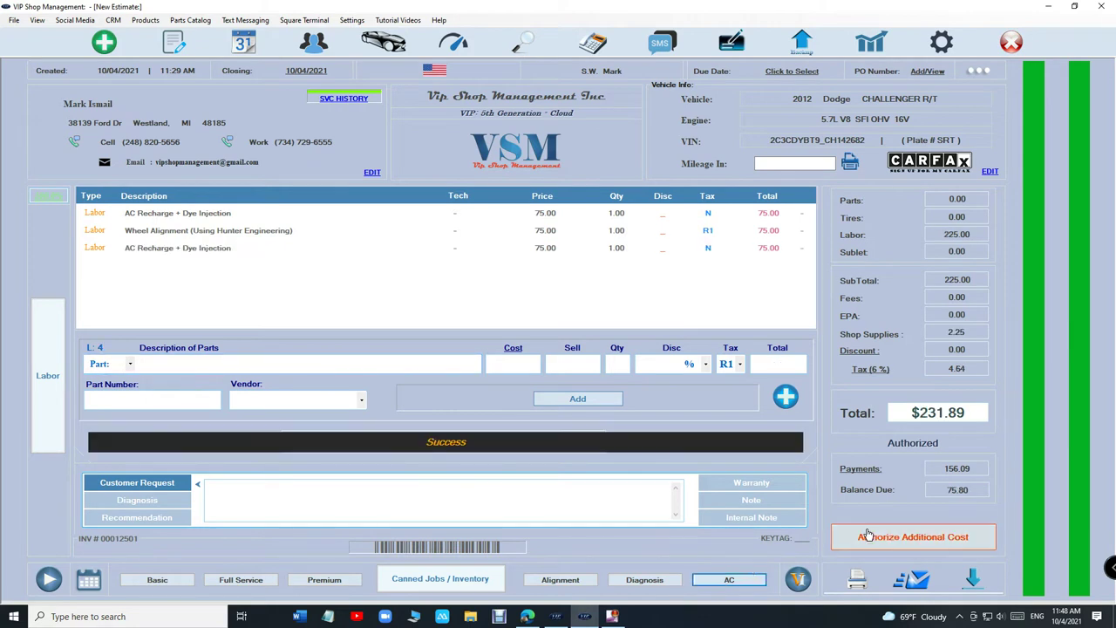
left_click(877, 535)
left_click(759, 347)
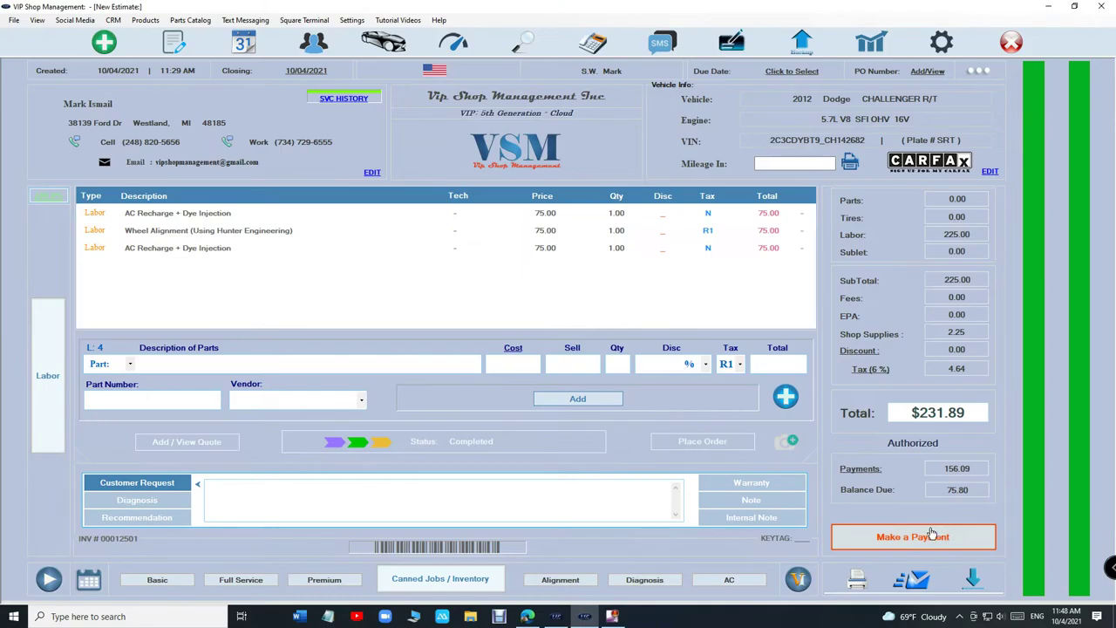
Step: Pay the 75.80 balance in cash, bringing the invoice to $231.89 paid in full
left_click(924, 535)
left_click(367, 373)
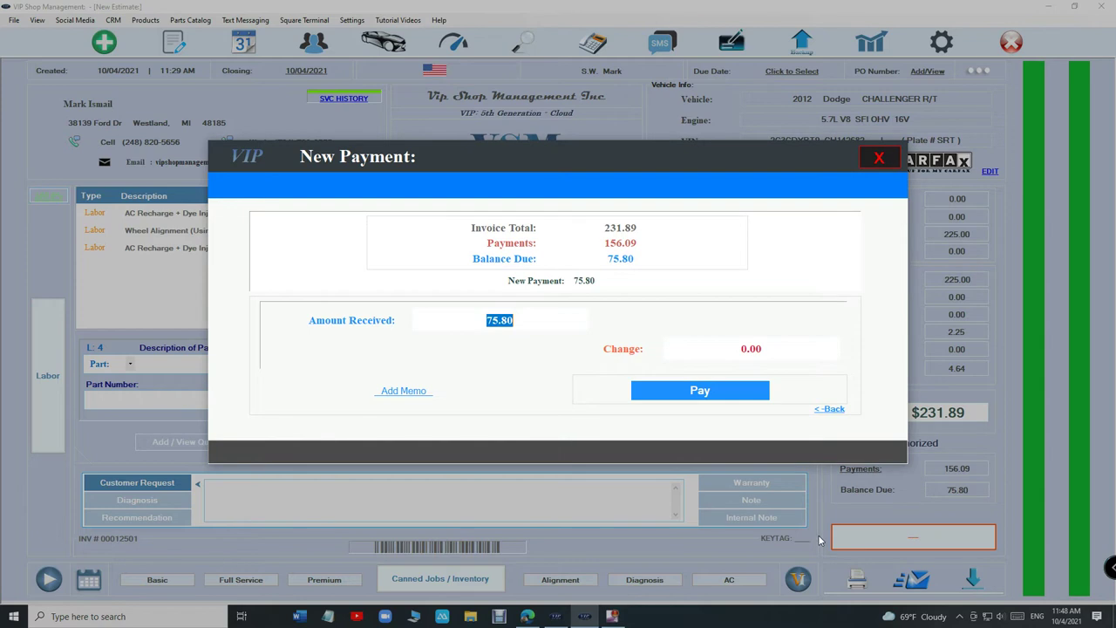
left_click(707, 394)
left_click(879, 158)
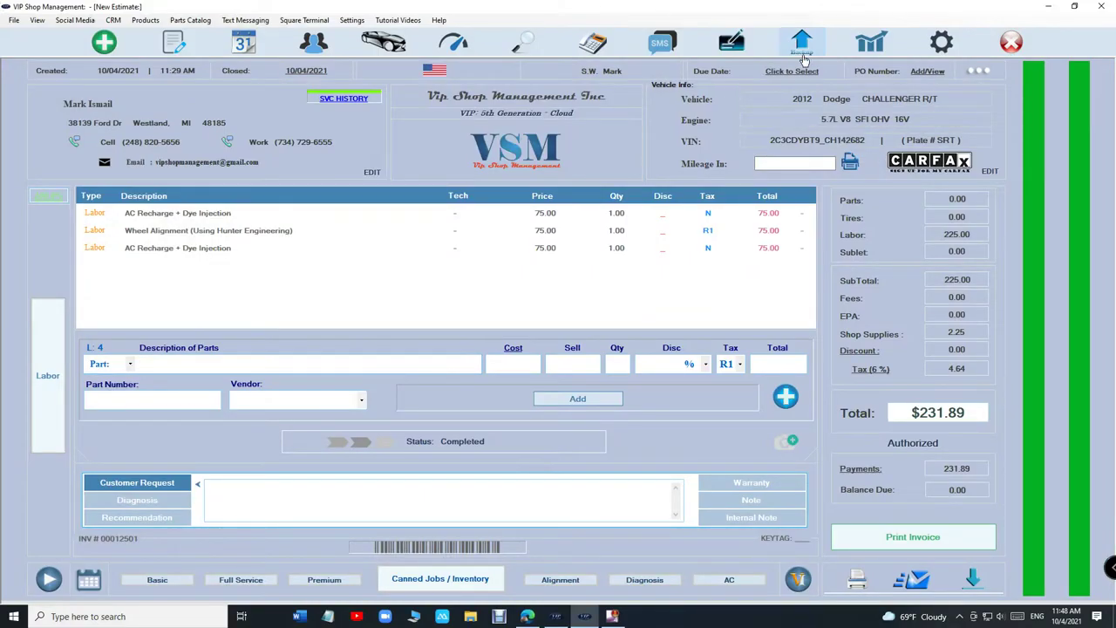
left_click(860, 48)
Step: Change the October 3 Pontiac invoice's closed date to 10/06/2021
left_click(250, 210)
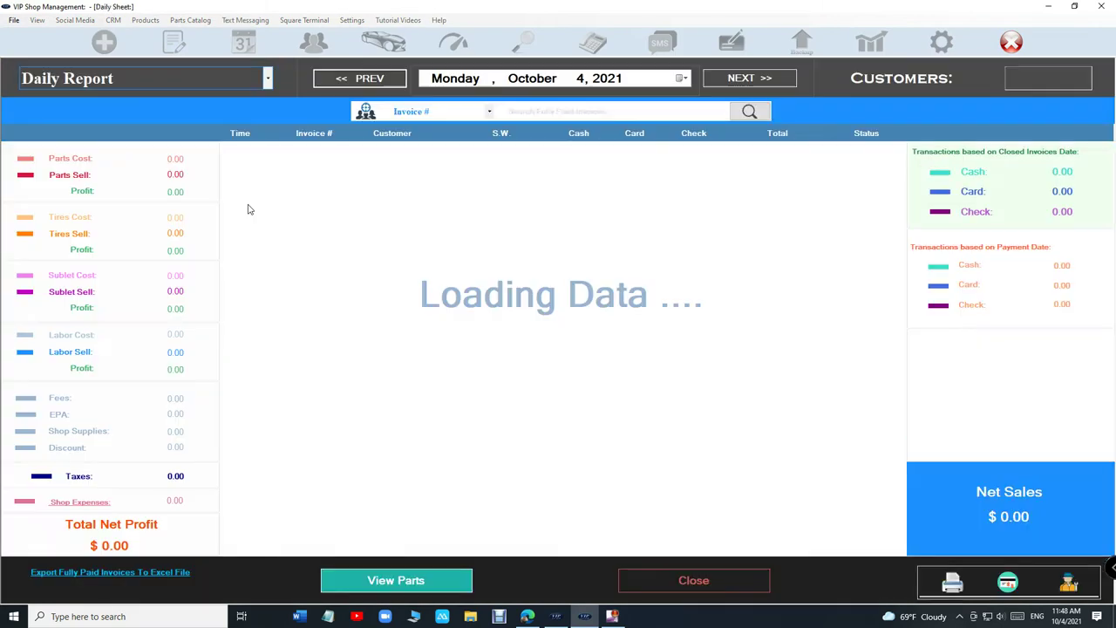
left_click(383, 81)
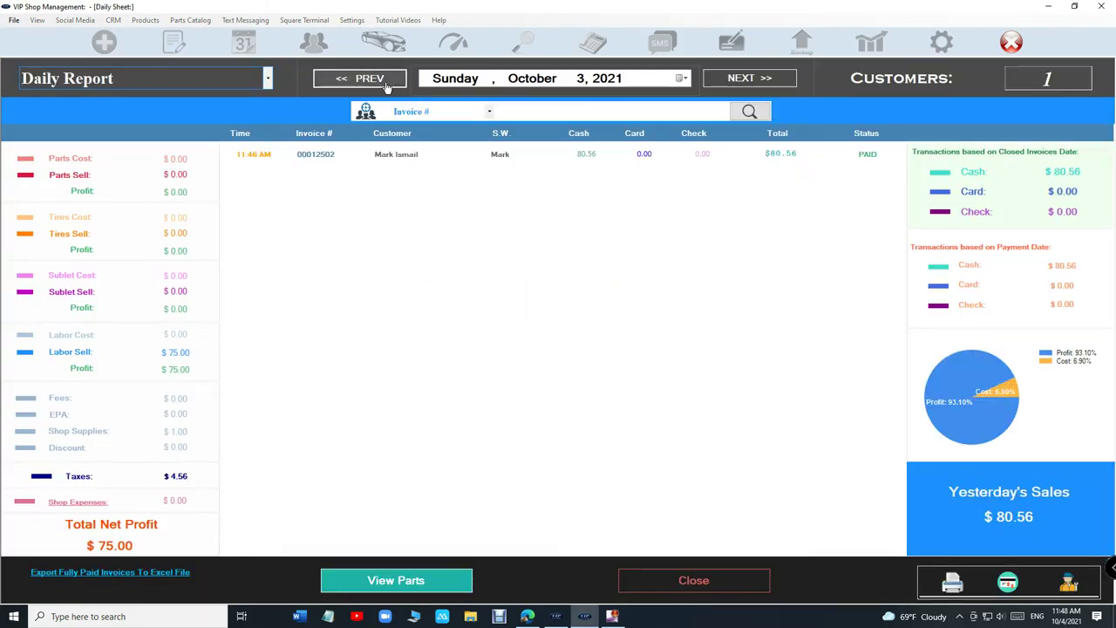
double_click(408, 155)
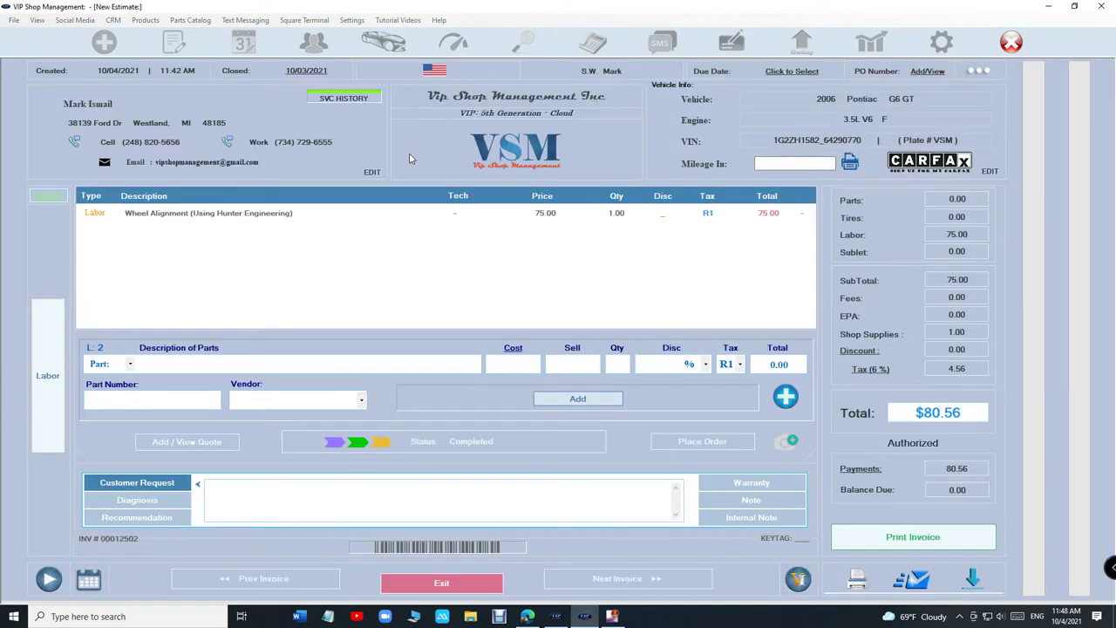
left_click(309, 72)
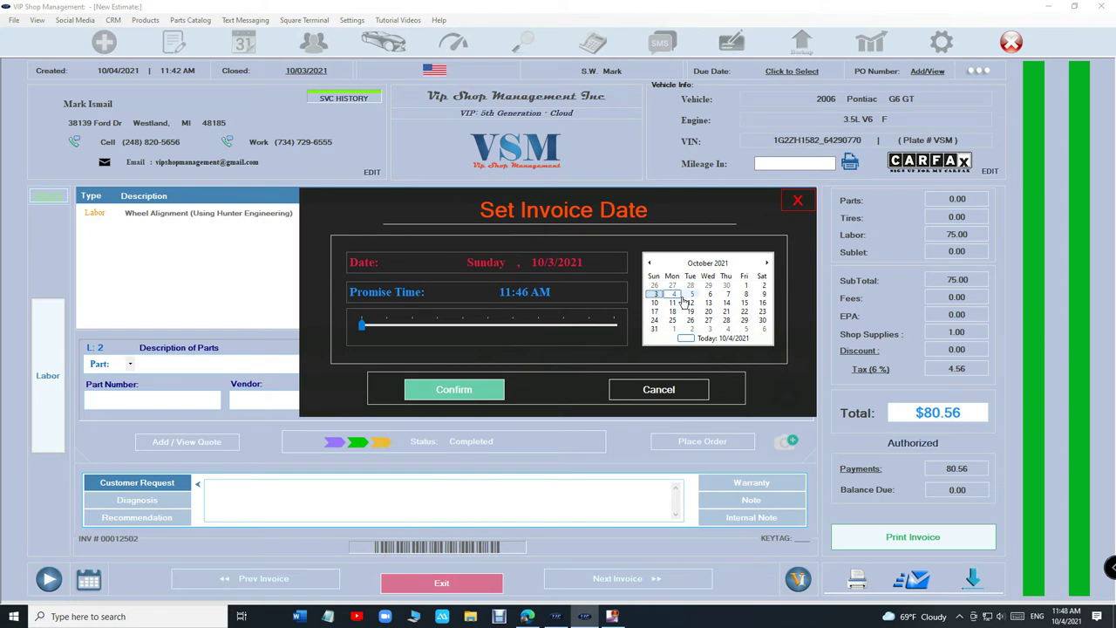
left_click(709, 295)
left_click(453, 389)
Step: Move the invoice's cash payment date to October 6, then return to a blank new estimate
left_click(861, 471)
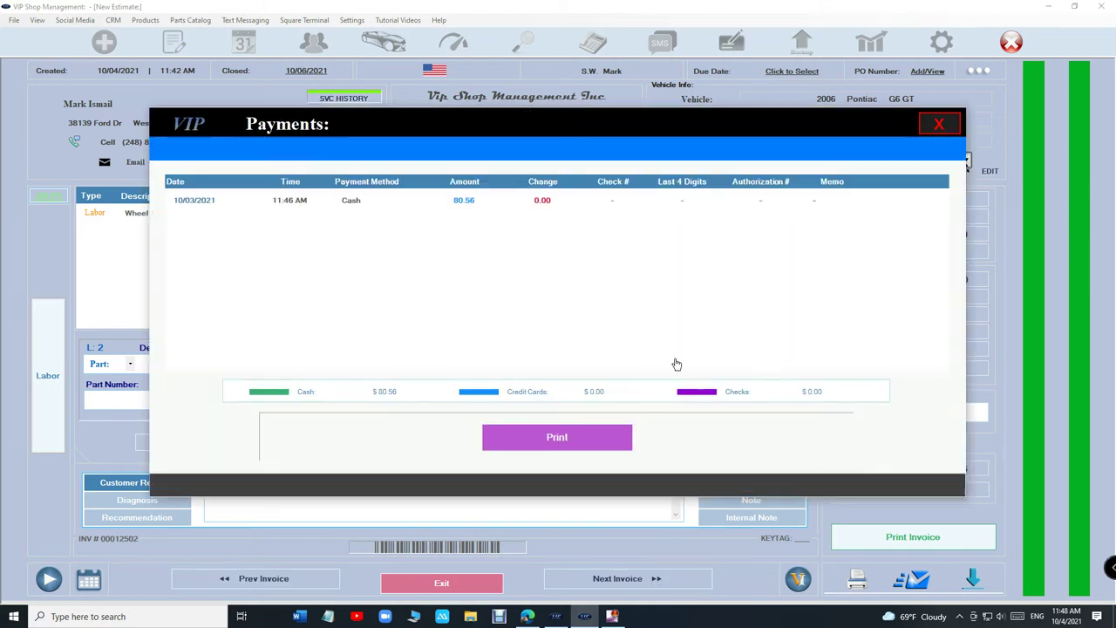
left_click(474, 205)
left_click(532, 454)
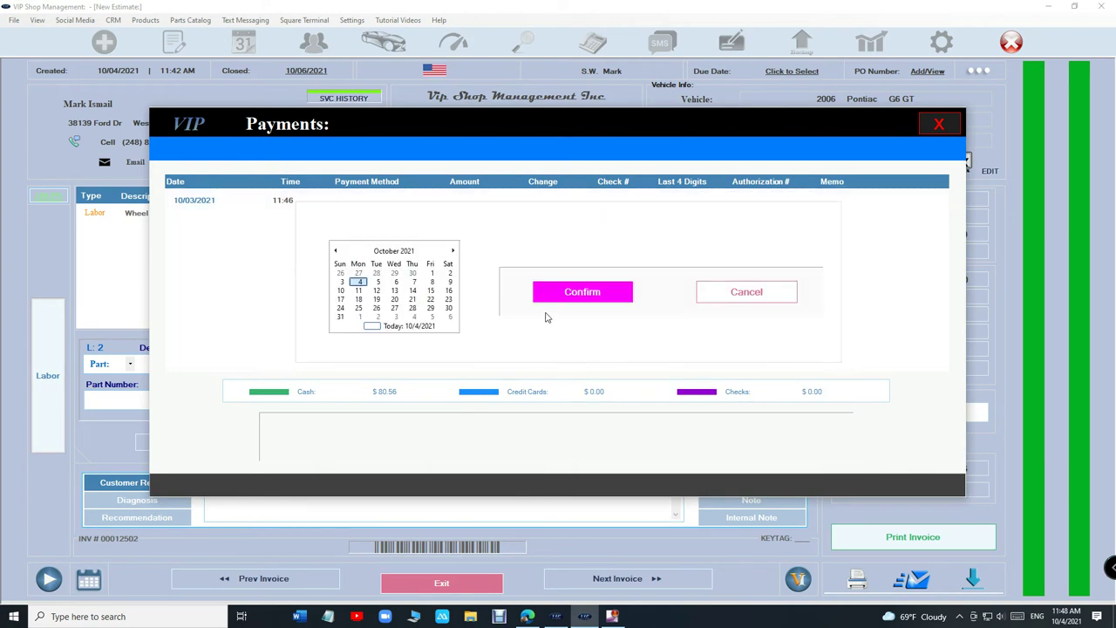
left_click(403, 286)
left_click(602, 296)
left_click(933, 129)
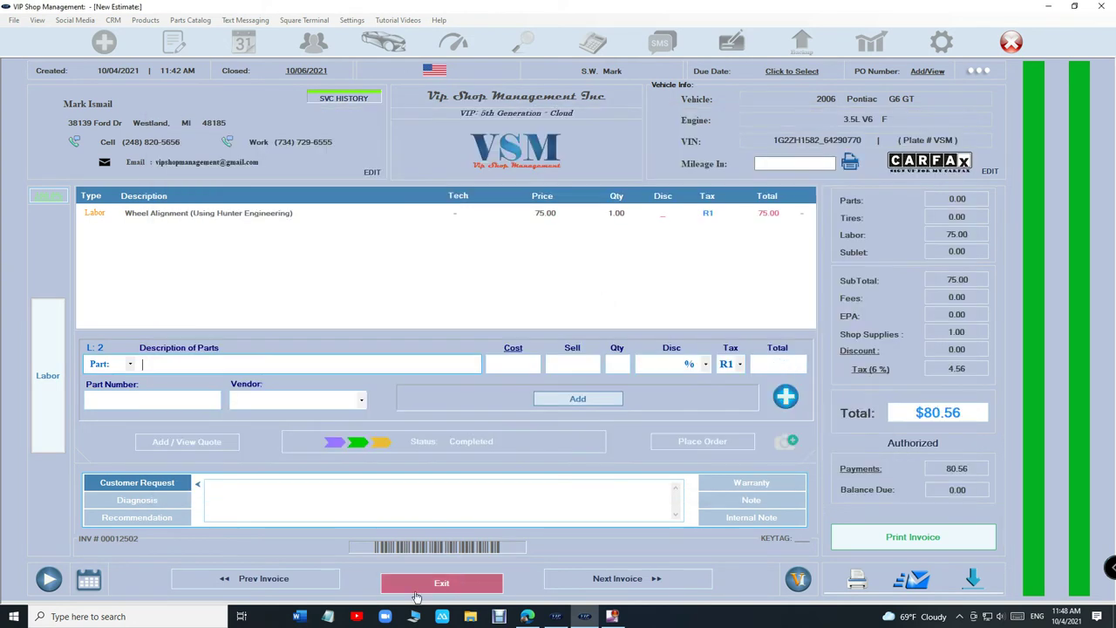
left_click(441, 583)
left_click(682, 582)
left_click(571, 490)
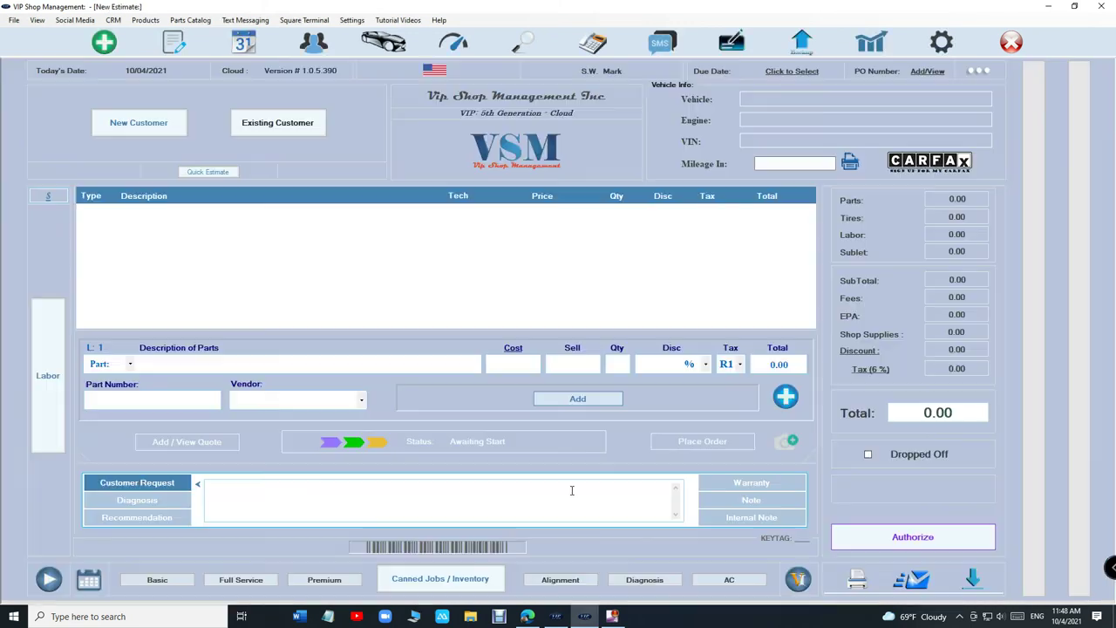